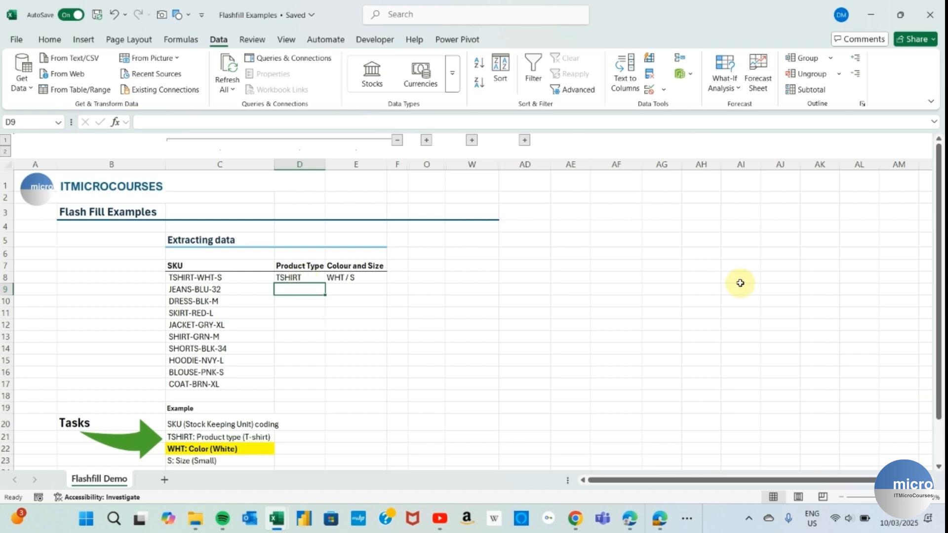
- Enter JEANS in D9 and Flash Fill the remaining product types down to COAT
text(JE)
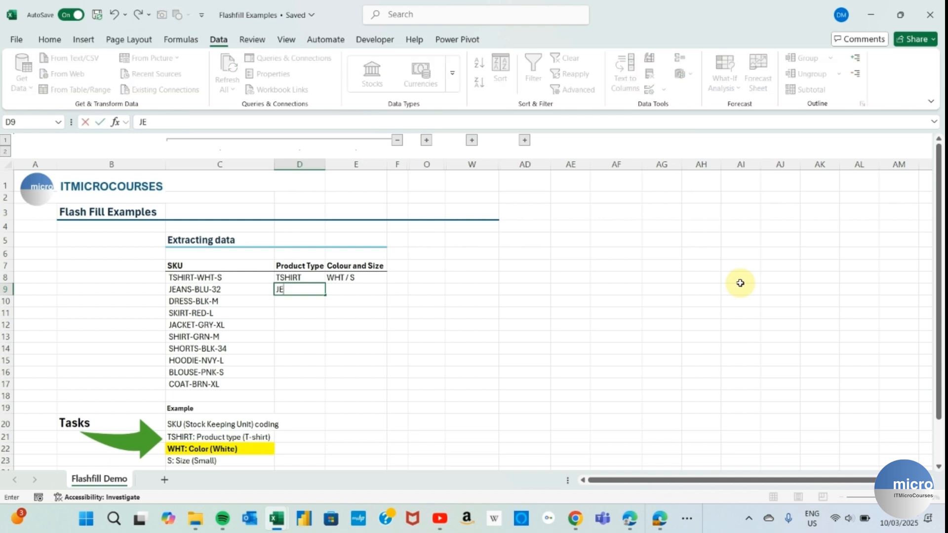
text(ANS)
key(Return)
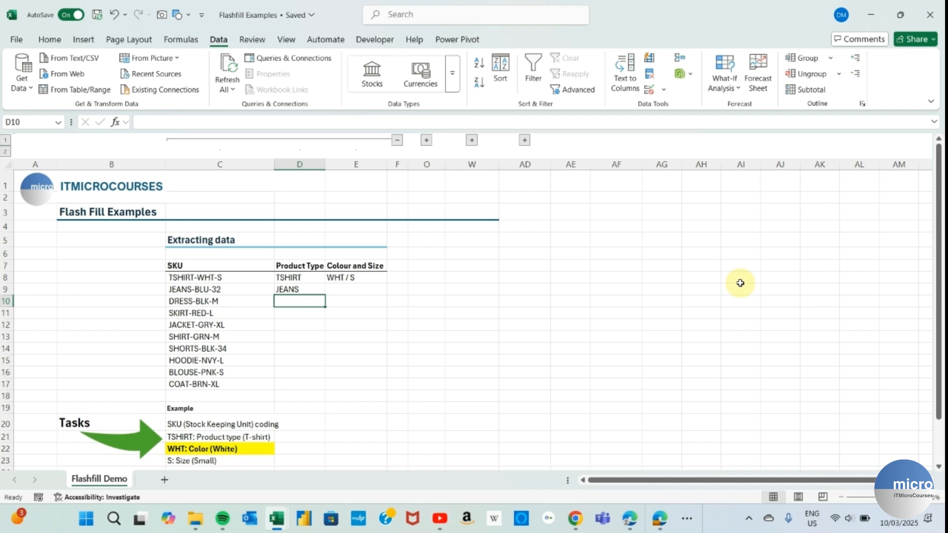
key(ctrl+e)
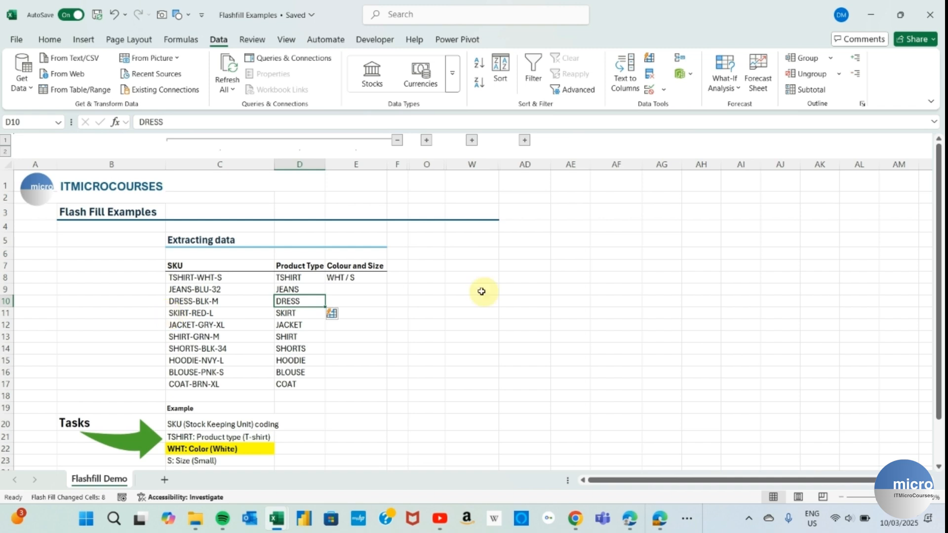
- Enter BLU / 32 in E9 and Flash Fill the colour and size values through BRN / XL
click(355, 291)
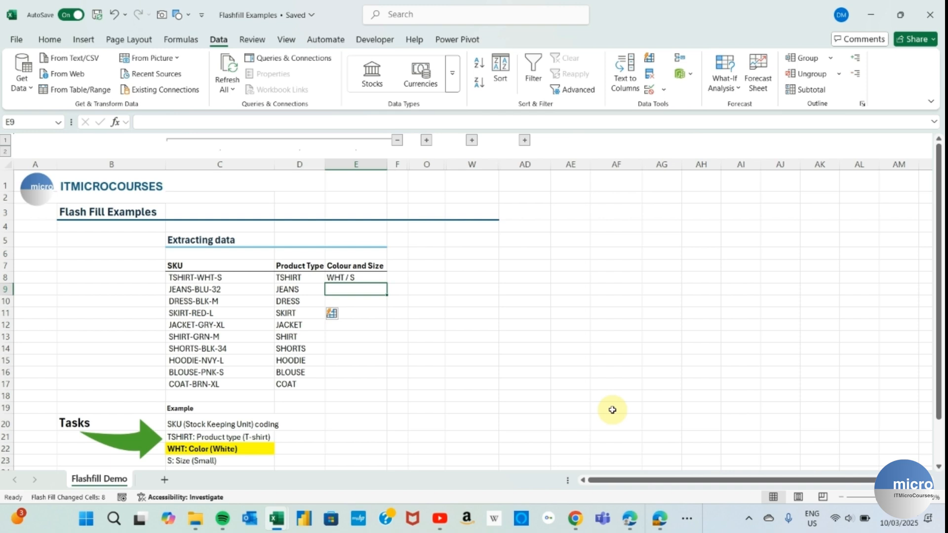
text(BLU)
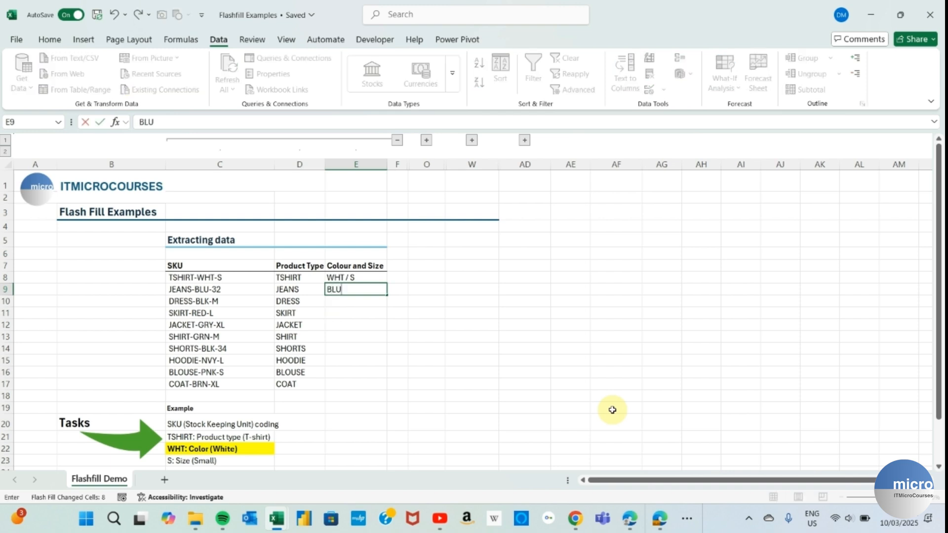
text( / 32)
key(Return)
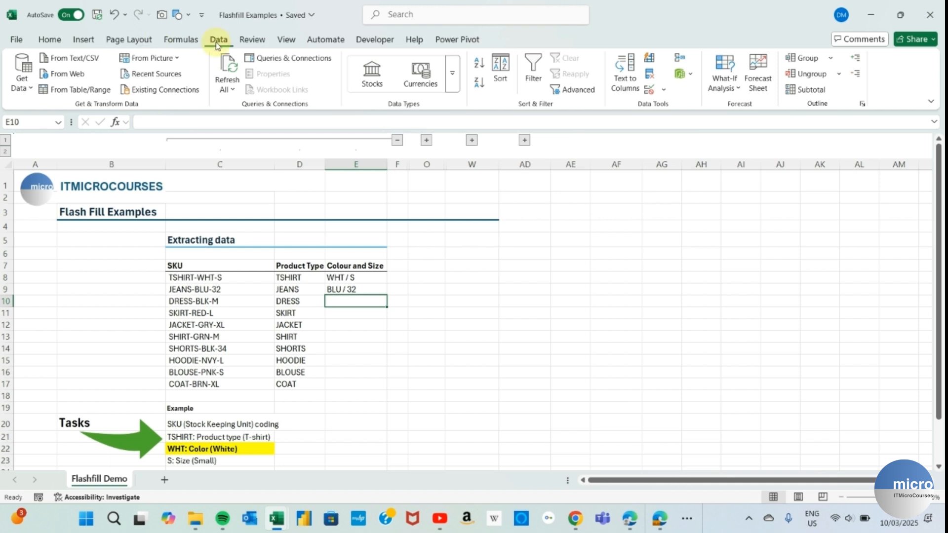
click(651, 60)
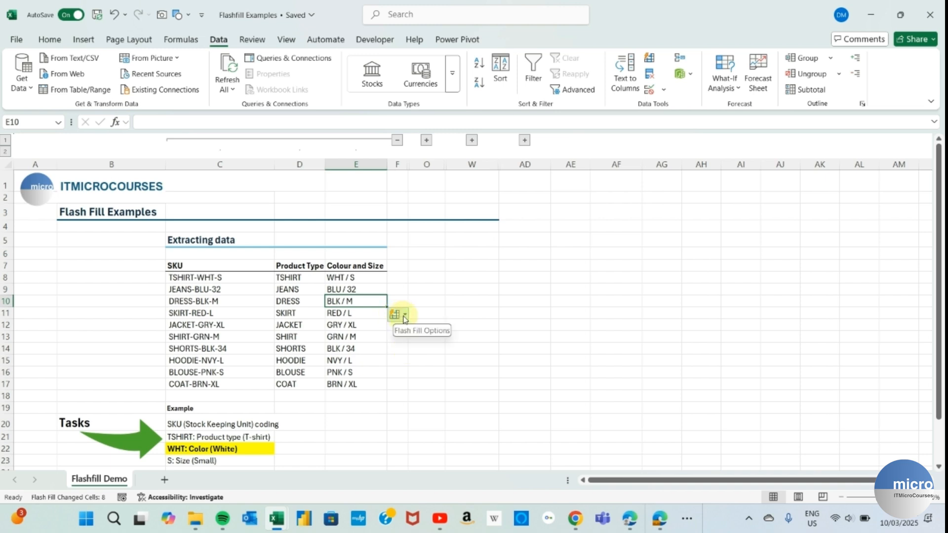
click(405, 317)
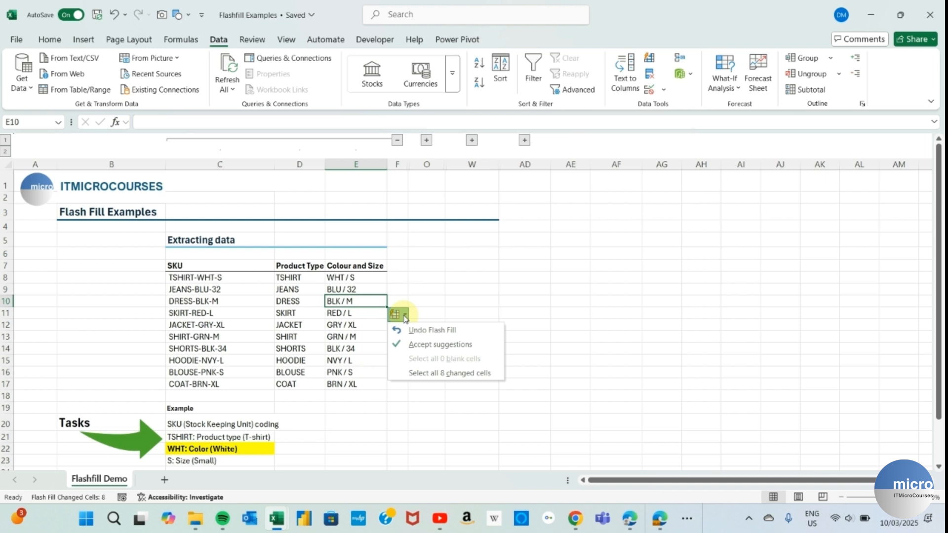
click(452, 376)
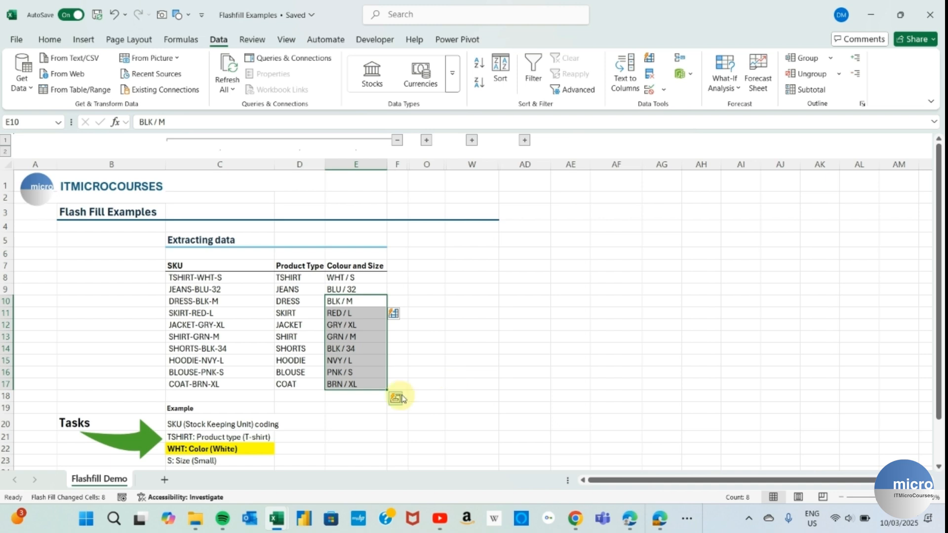
click(430, 352)
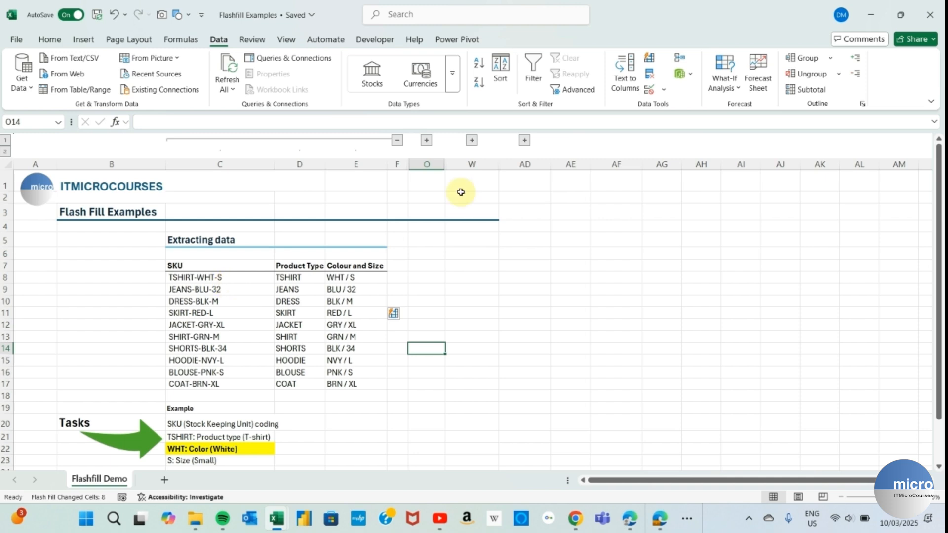
- Collapse the Extracting data columns C–E and expand columns G–N to show the staff table
click(397, 139)
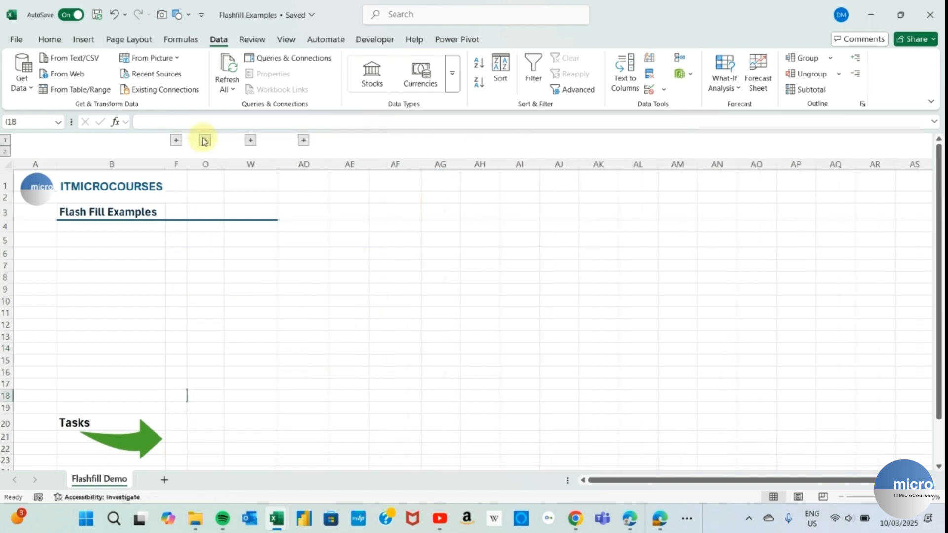
click(206, 141)
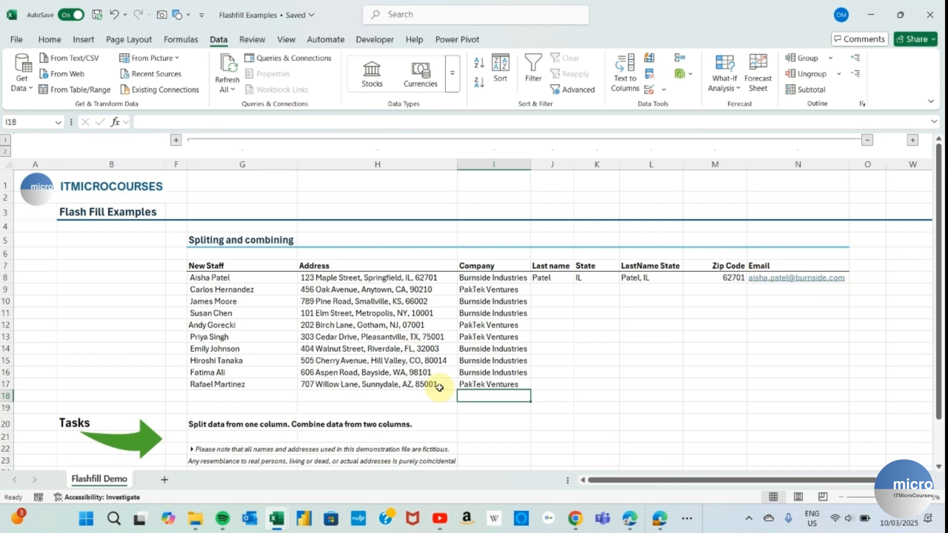
- Type the first staff member's surname in J9 and Flash Fill the rest of the Last name column
click(553, 287)
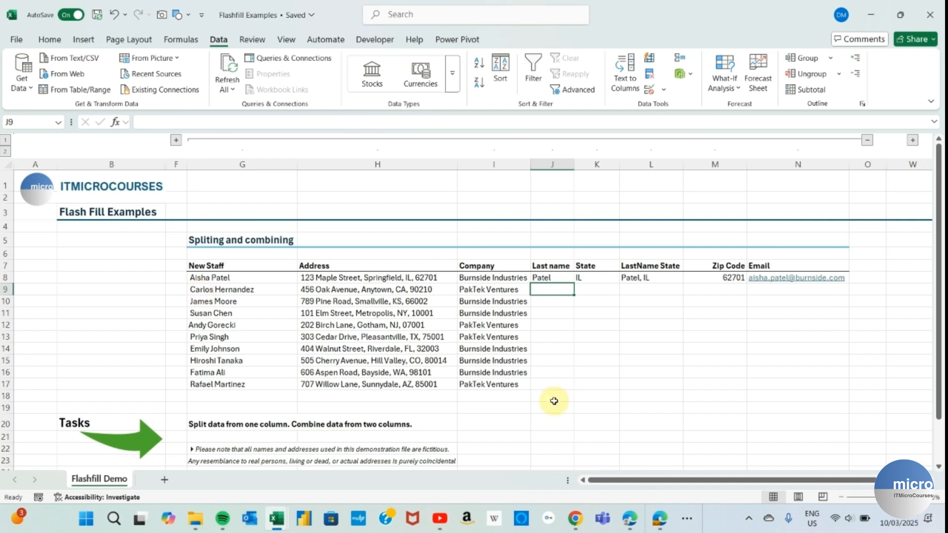
text(Herna)
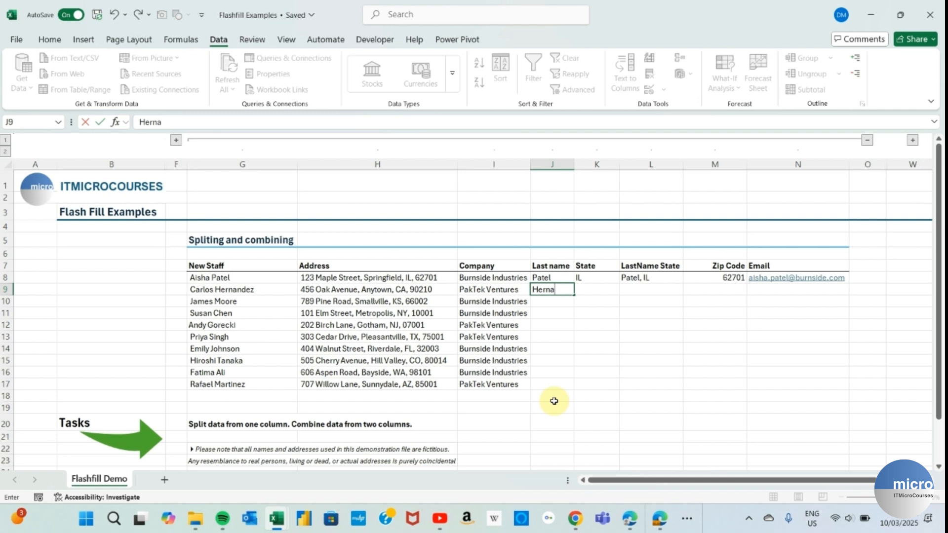
text(ndez)
key(Return)
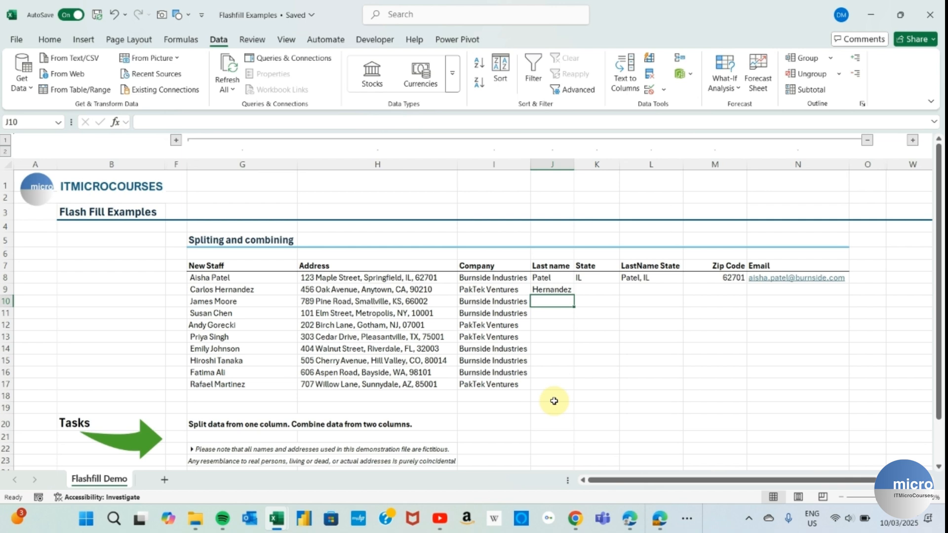
key(ctrl+e)
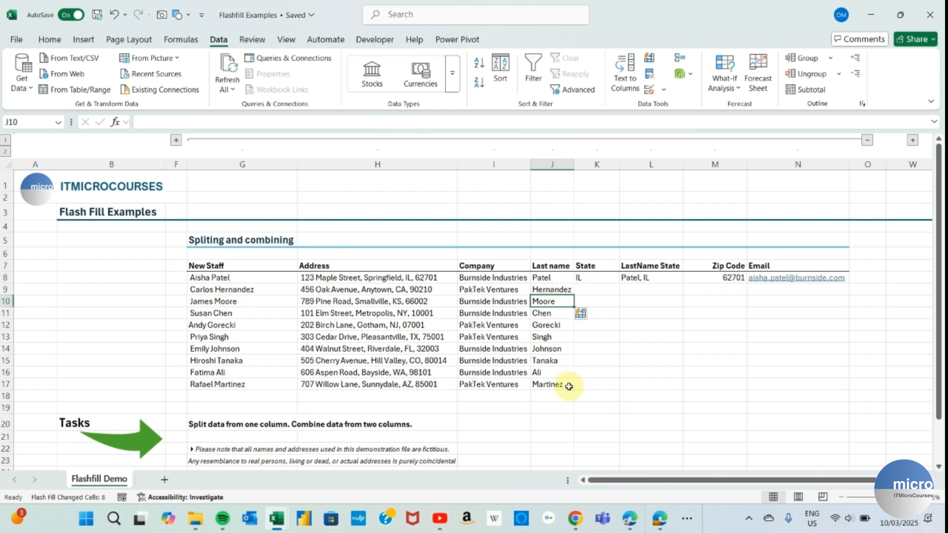
- Enter CA in K9 and Flash Fill the two-letter state codes for the remaining rows
click(612, 286)
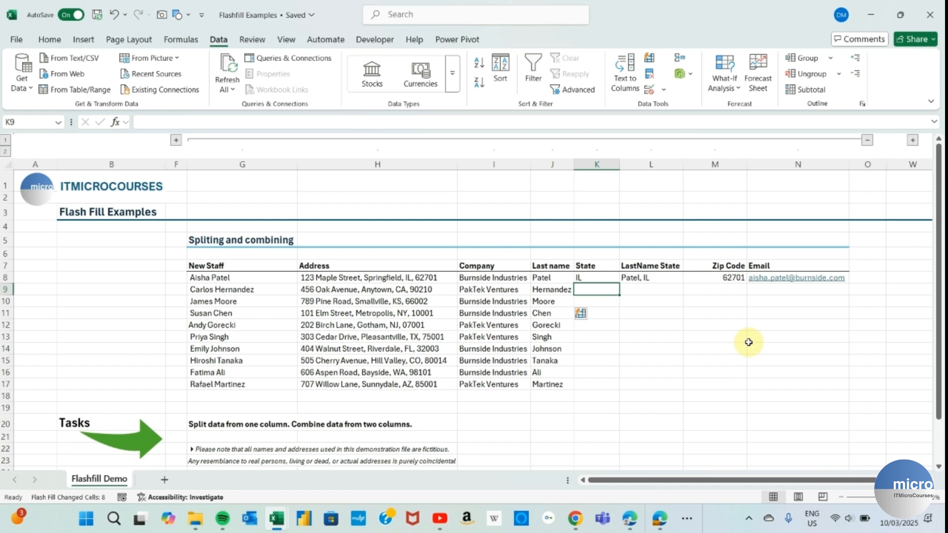
text(CA)
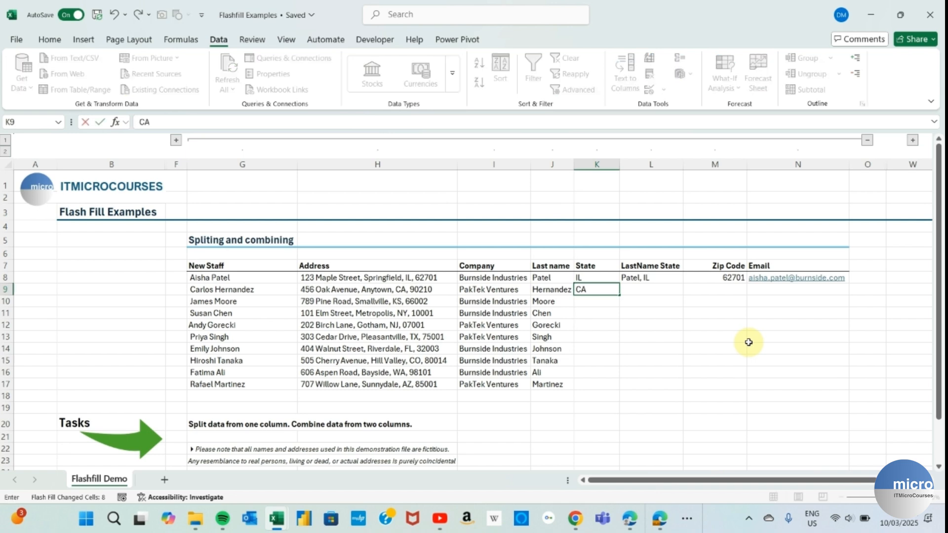
key(Return)
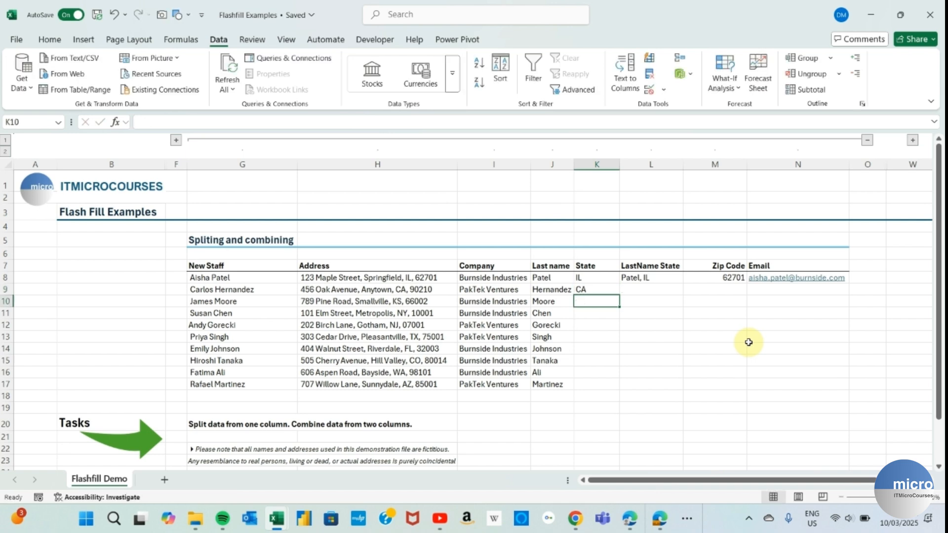
key(ctrl+e)
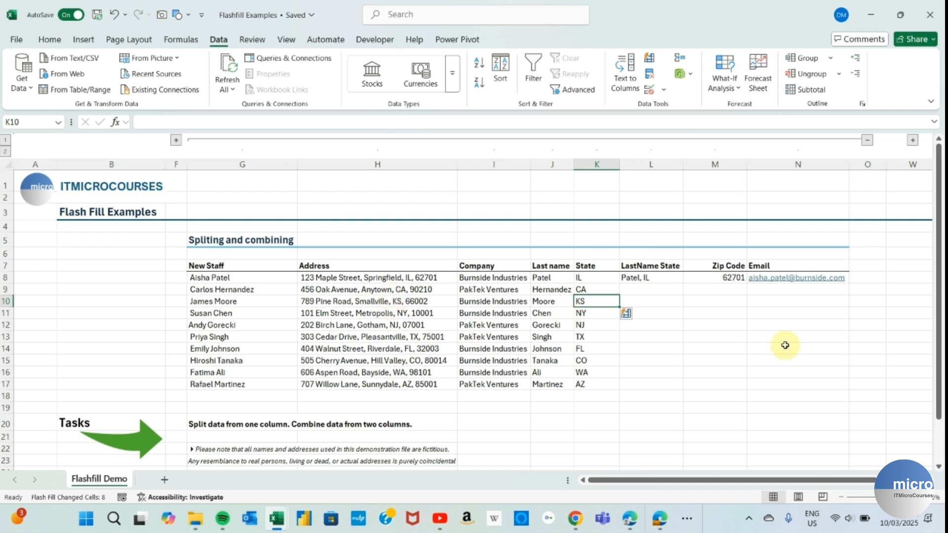
click(657, 288)
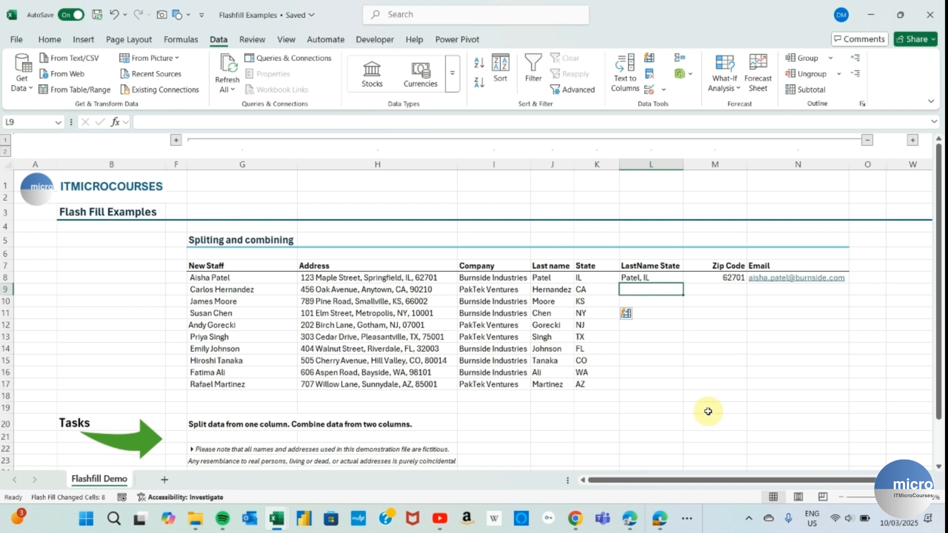
- Enter the first surname and state, comma-separated, in L9 to Flash Fill the combined column
text(Hernandez)
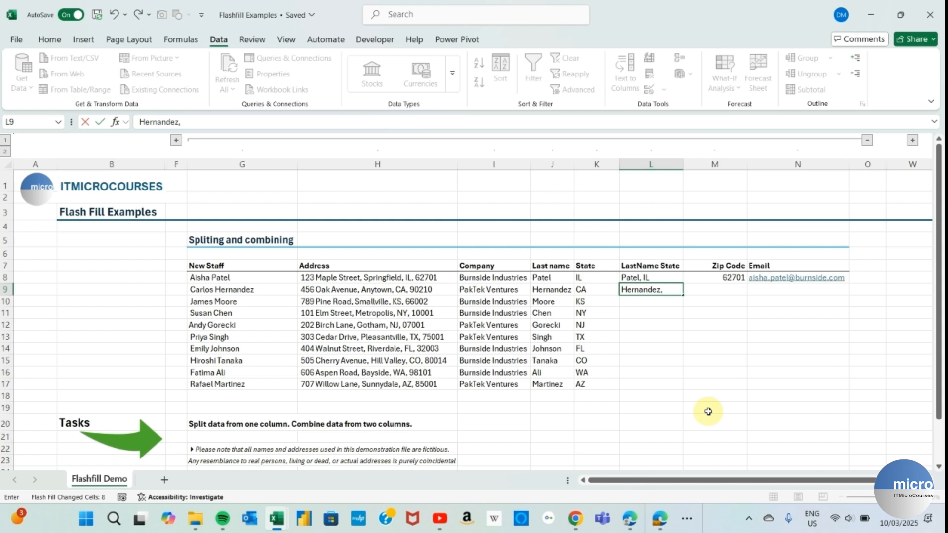
text(, CA)
key(Return)
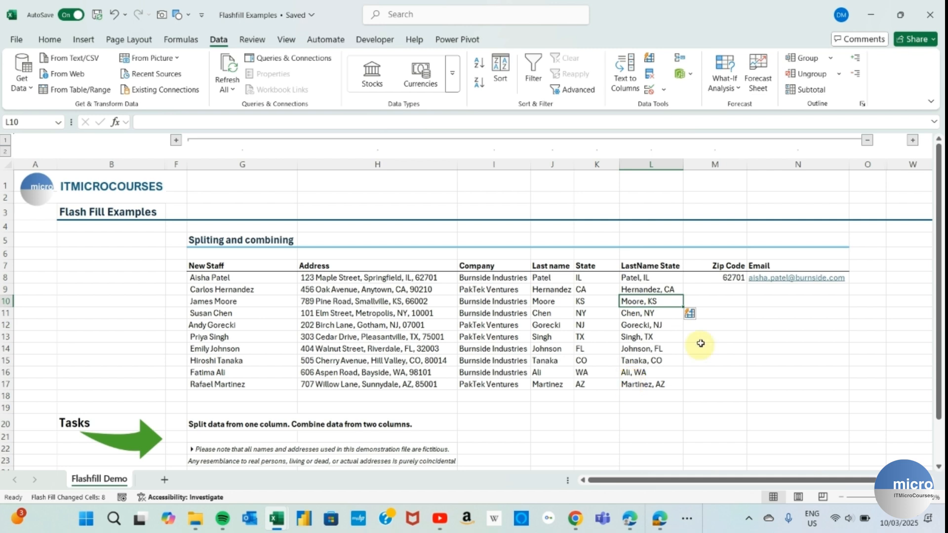
click(722, 290)
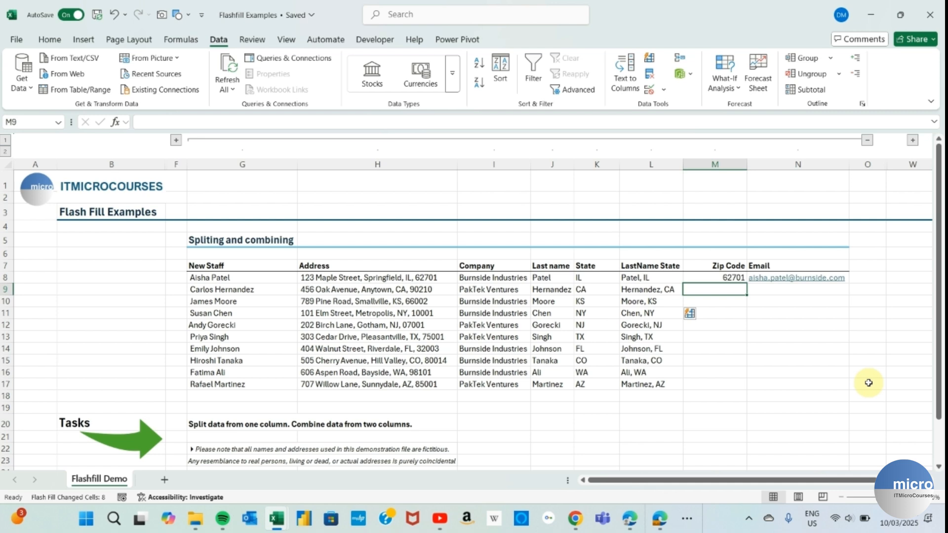
- Flash Fill the zip codes and re-enter M12 as '07001 so it keeps its leading zero
key(ctrl+e)
key(ctrl+e)
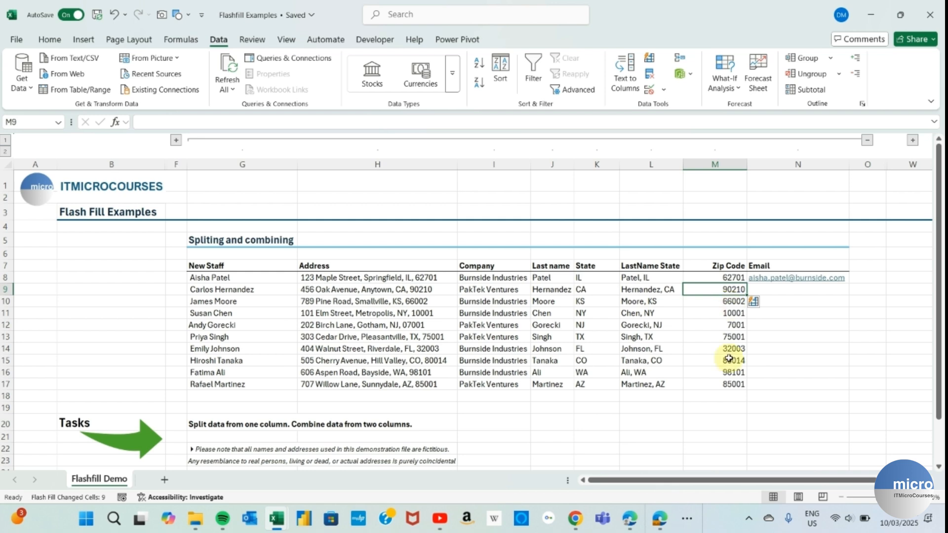
key(Down)
key(Down)
key(Down)
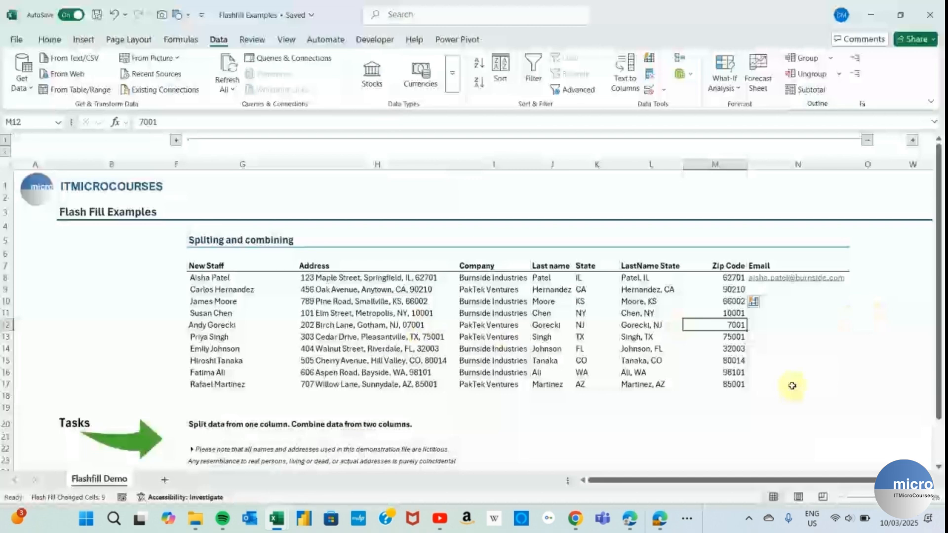
text(0)
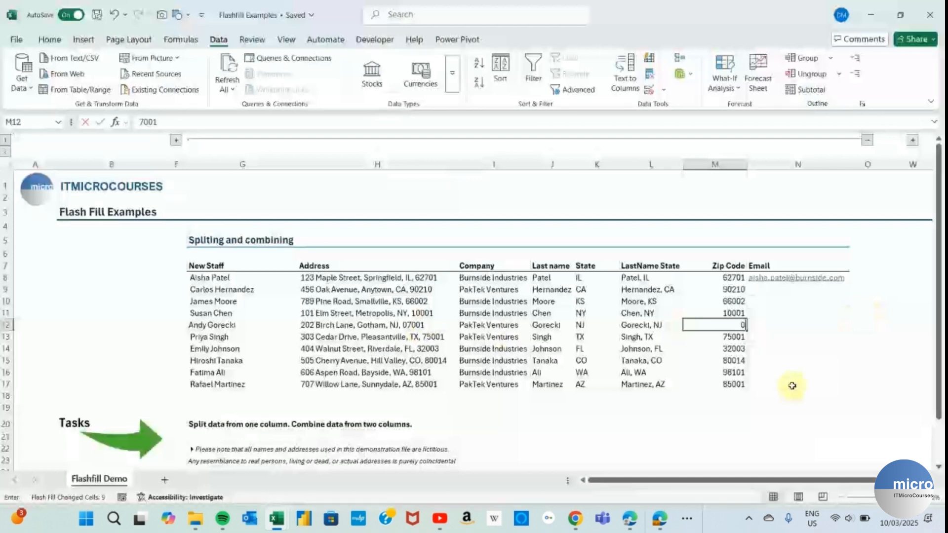
text(7001)
key(Return)
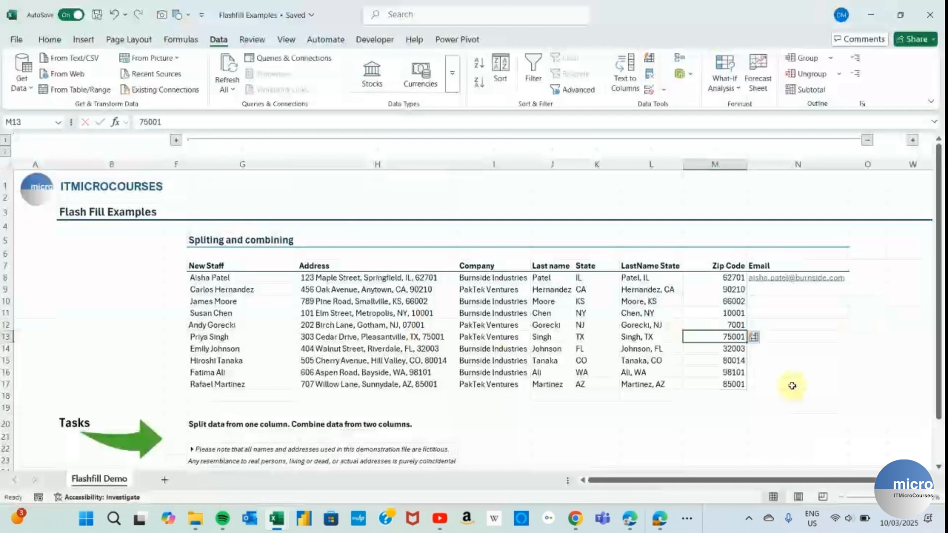
click(711, 327)
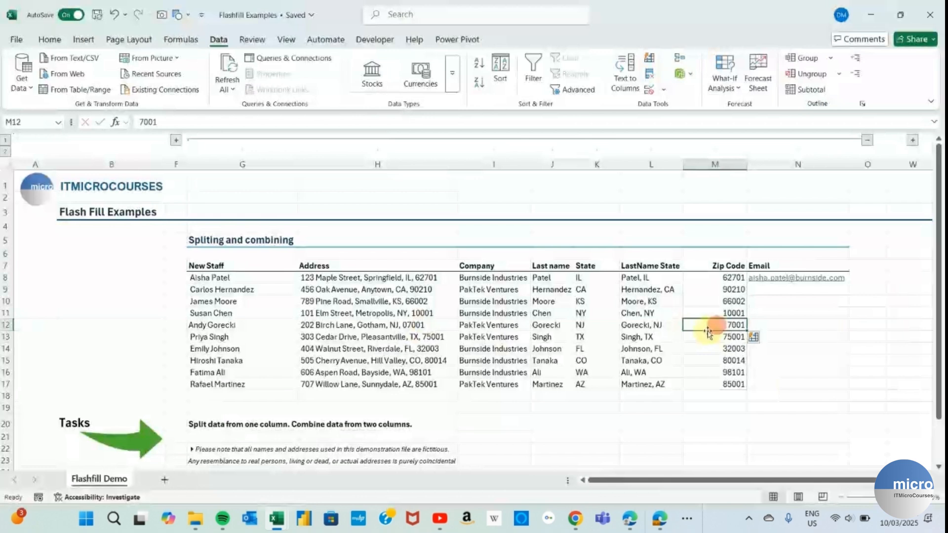
click(140, 123)
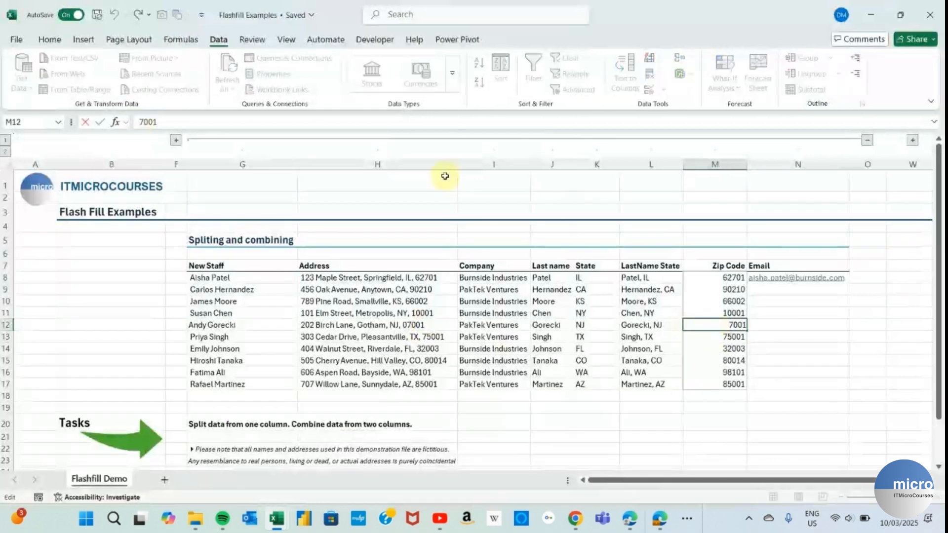
text(')
text(0)
key(Return)
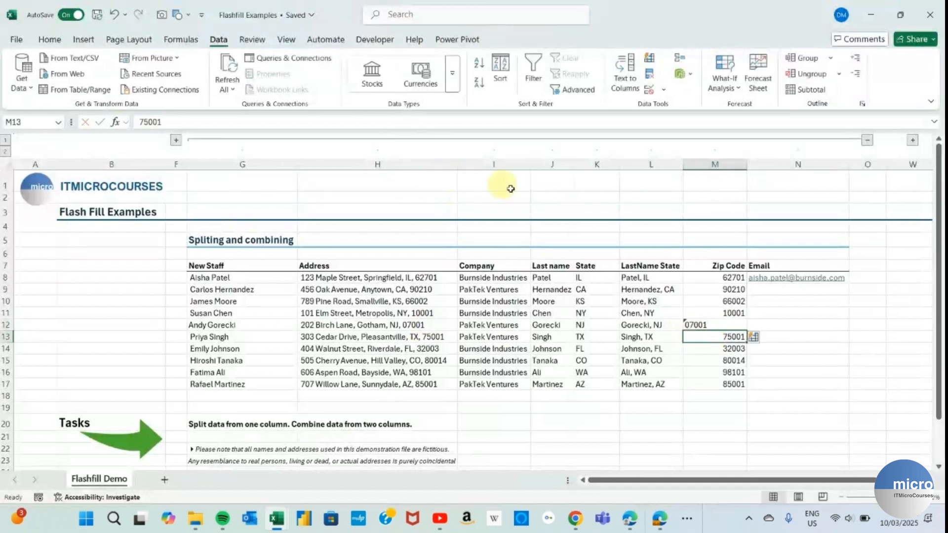
- Right-align the 07001 zip code in M12 to match the others
click(703, 322)
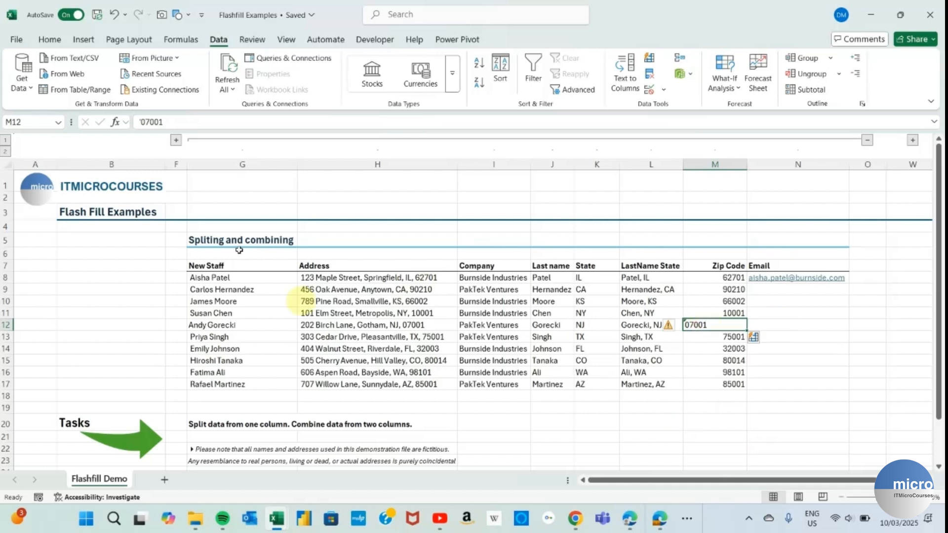
click(50, 40)
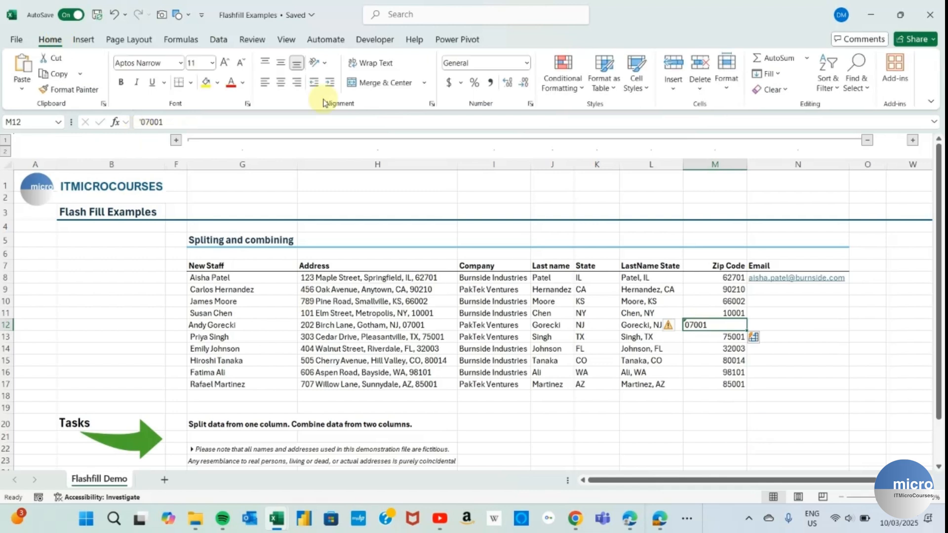
click(296, 82)
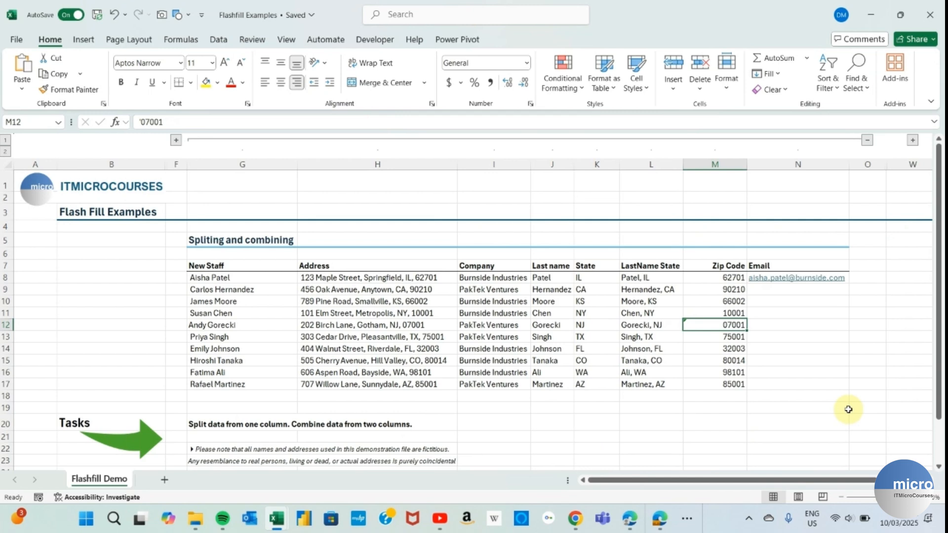
click(799, 297)
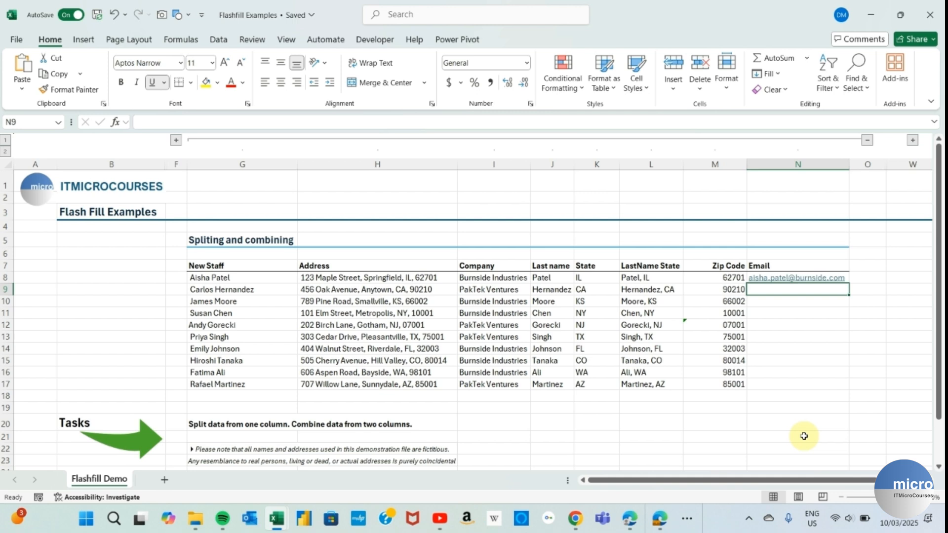
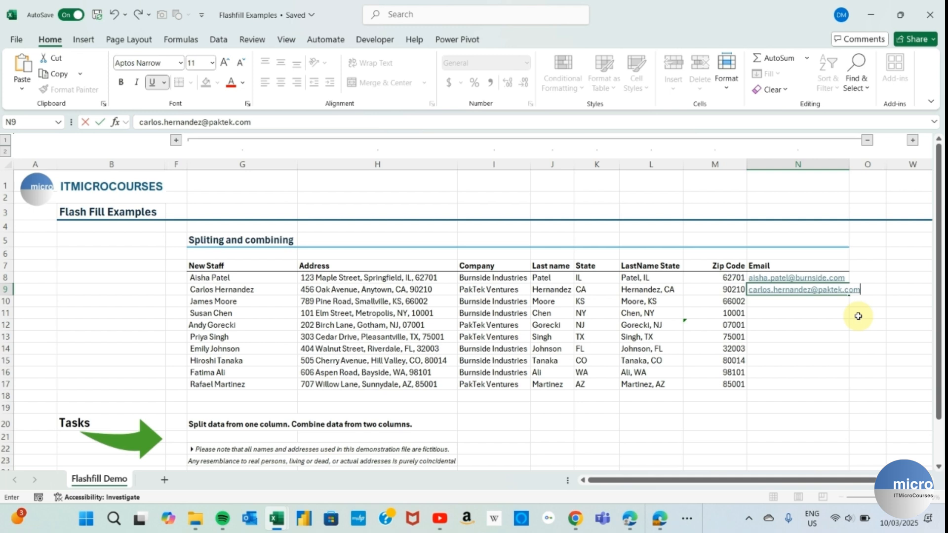
- Type the second staff member's e-mail in N9, accept the Flash Fill, and AutoFit column N
key(Return)
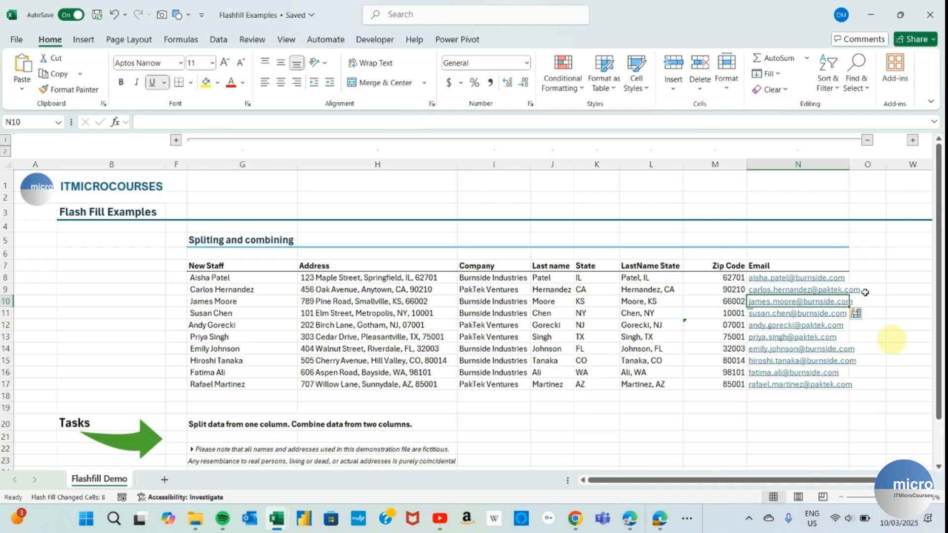
double_click(852, 160)
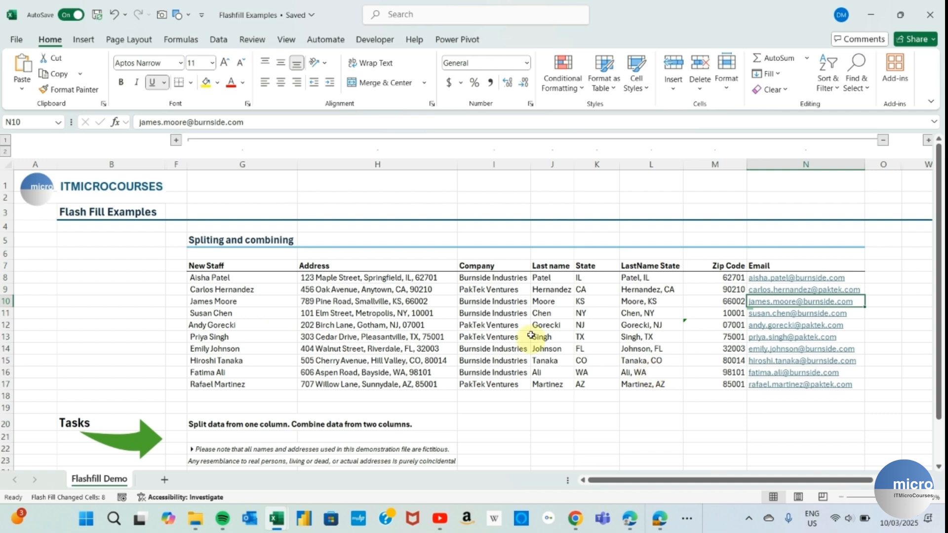
click(710, 326)
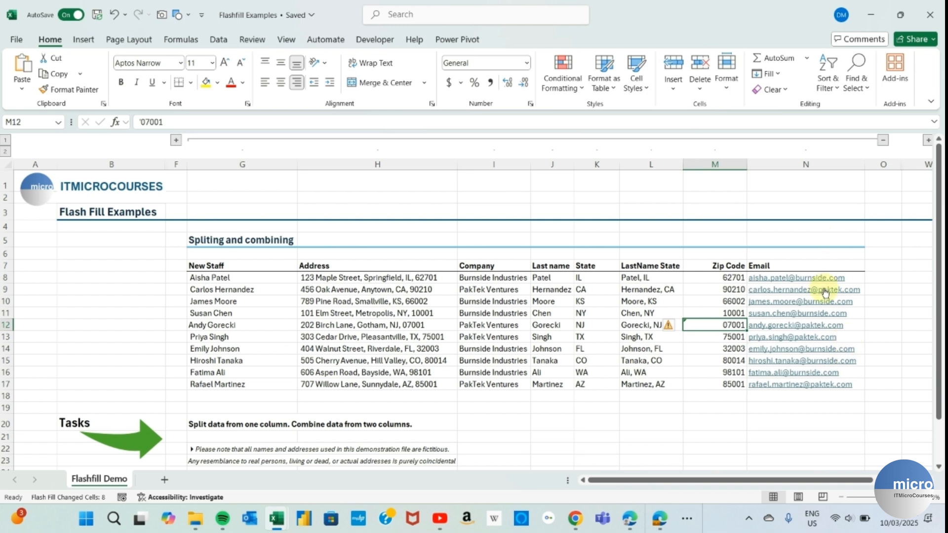
- Collapse the staff table columns, expand the Issues - Errors group, and select R8
click(882, 141)
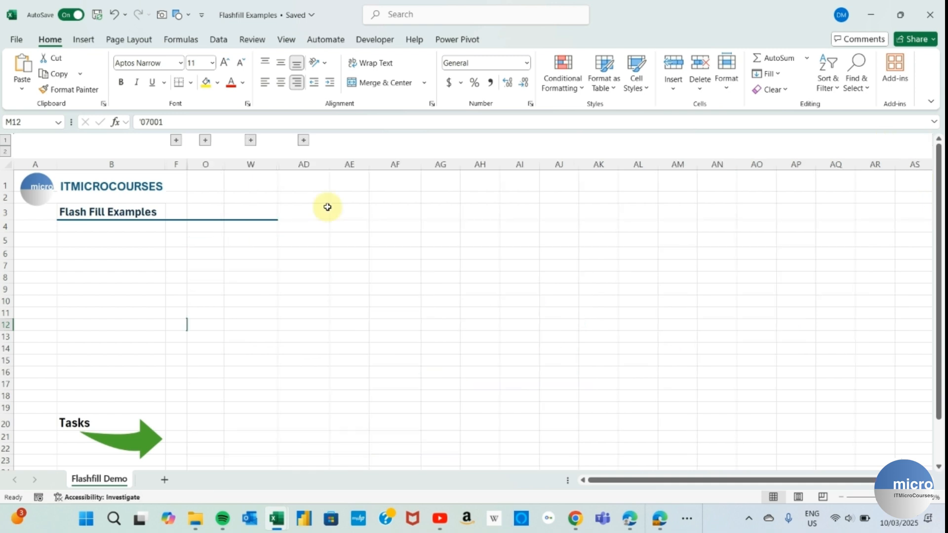
click(250, 141)
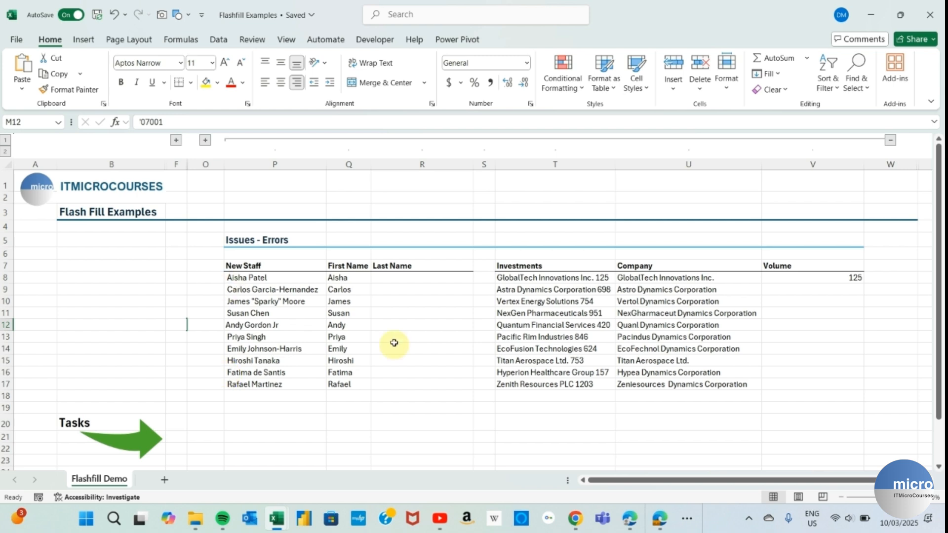
click(398, 279)
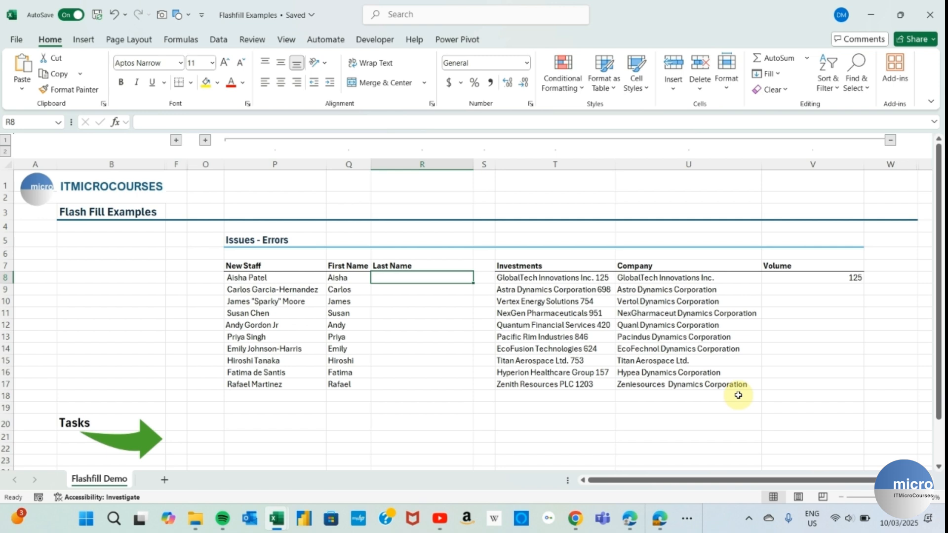
- Type the first two surnames, the second hyphenated, in R8 and R9 and Flash Fill the rest
text(Patel)
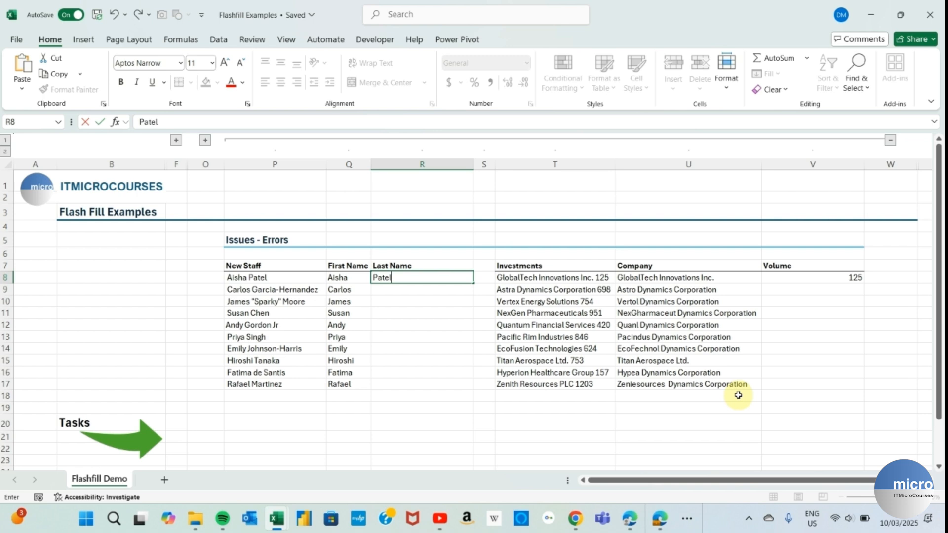
key(Return)
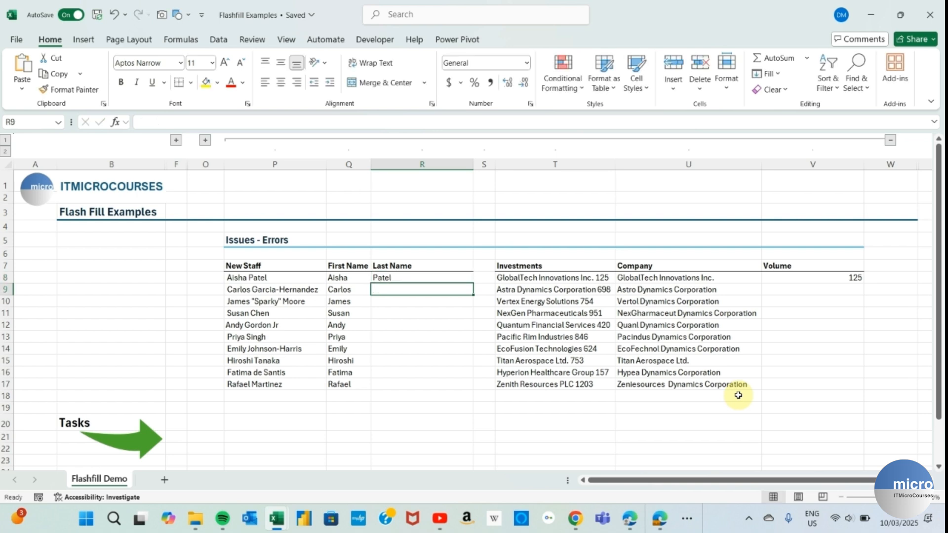
text(Garcia)
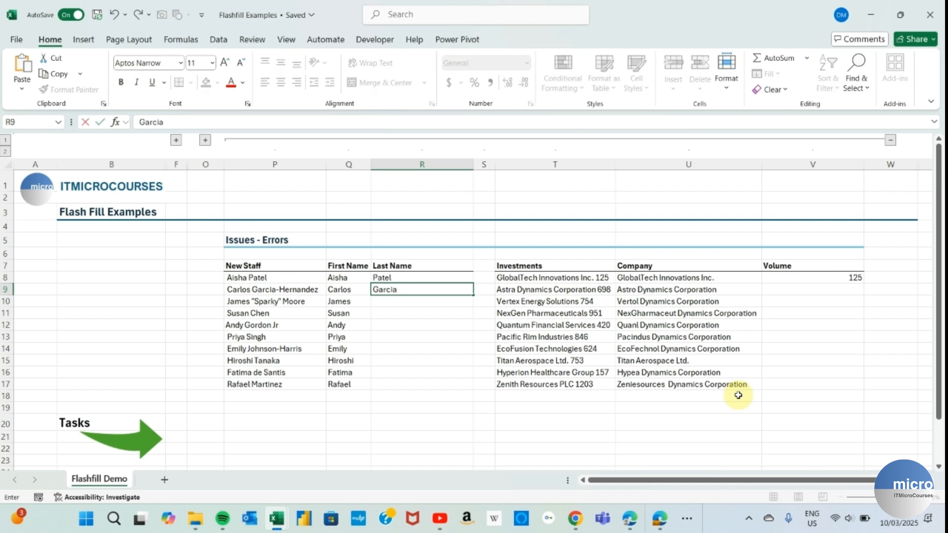
text(-Hernandez)
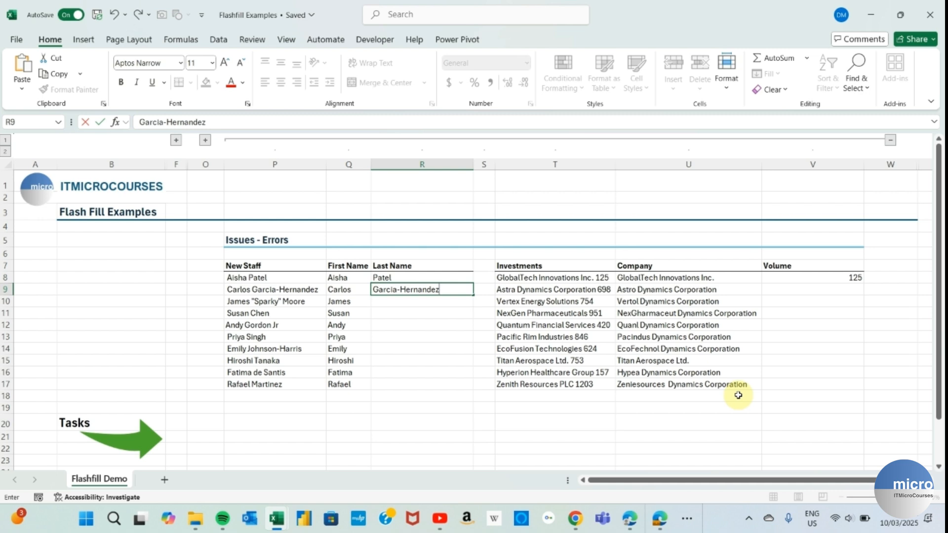
key(Return)
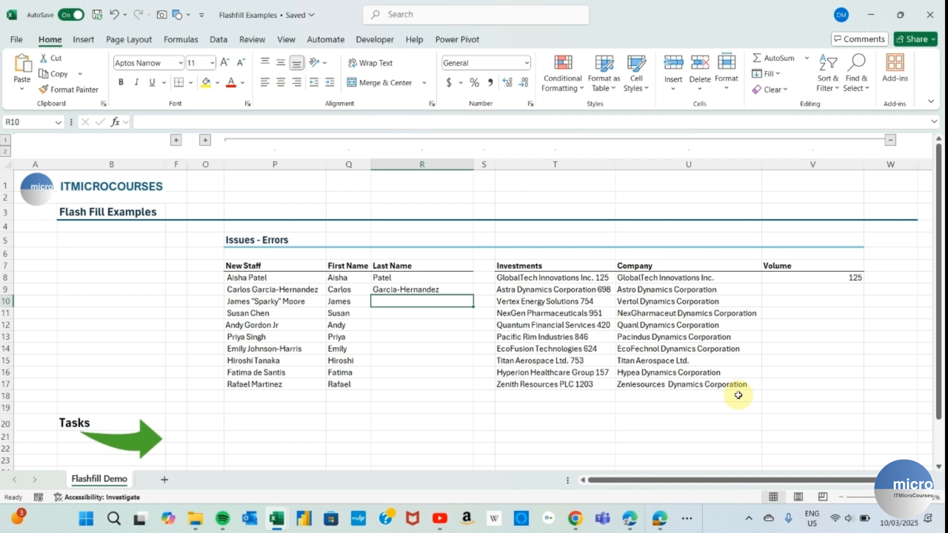
key(ctrl+e)
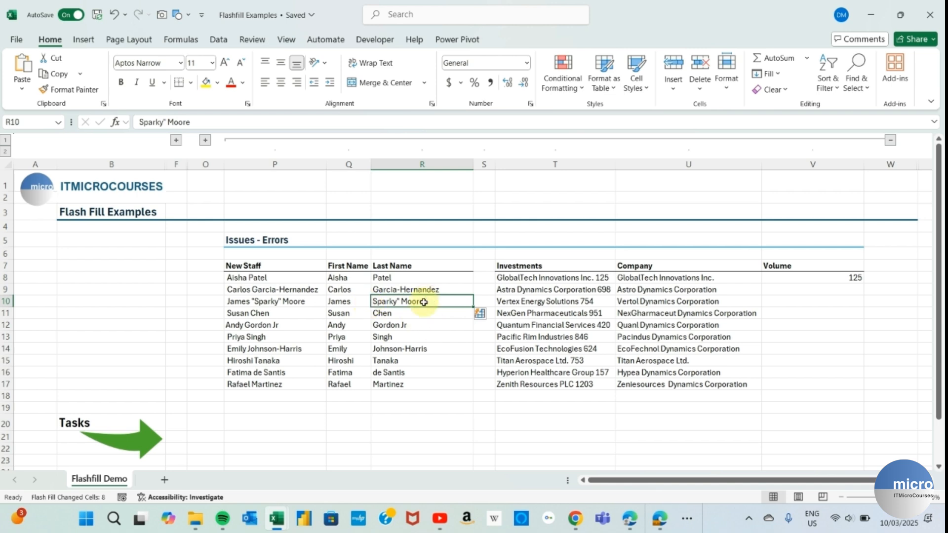
- Correct the last names to Moore (row 10), Gordon (row 12) and de Santis (row 16)
text(Moore)
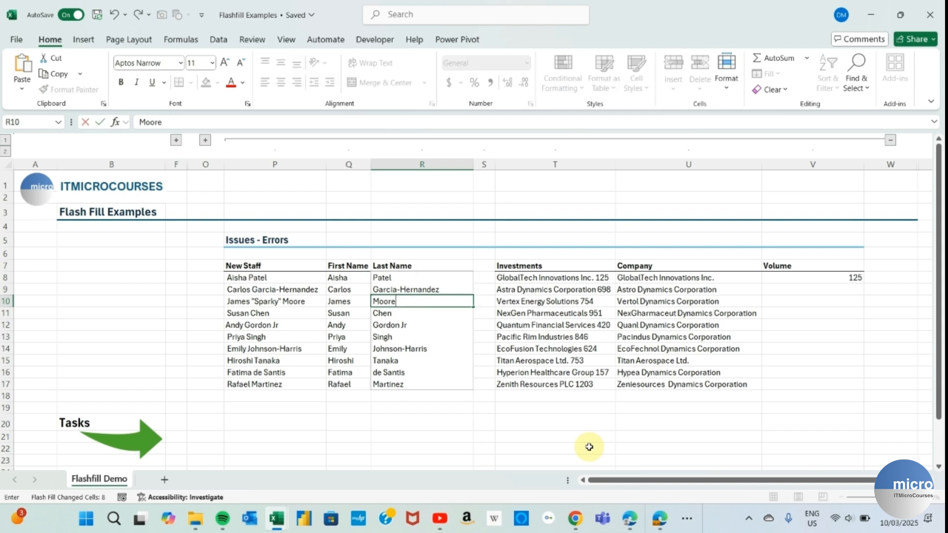
key(Return)
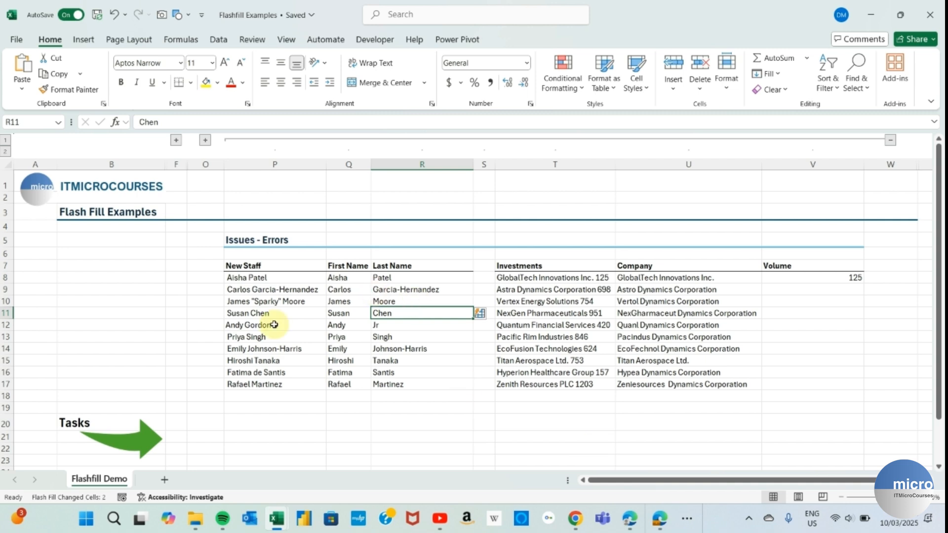
click(402, 325)
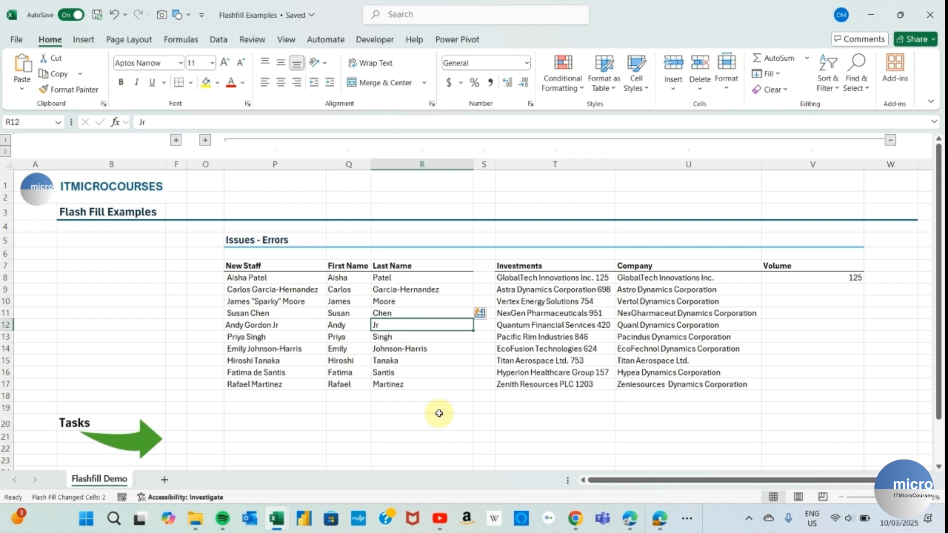
text(Gordon)
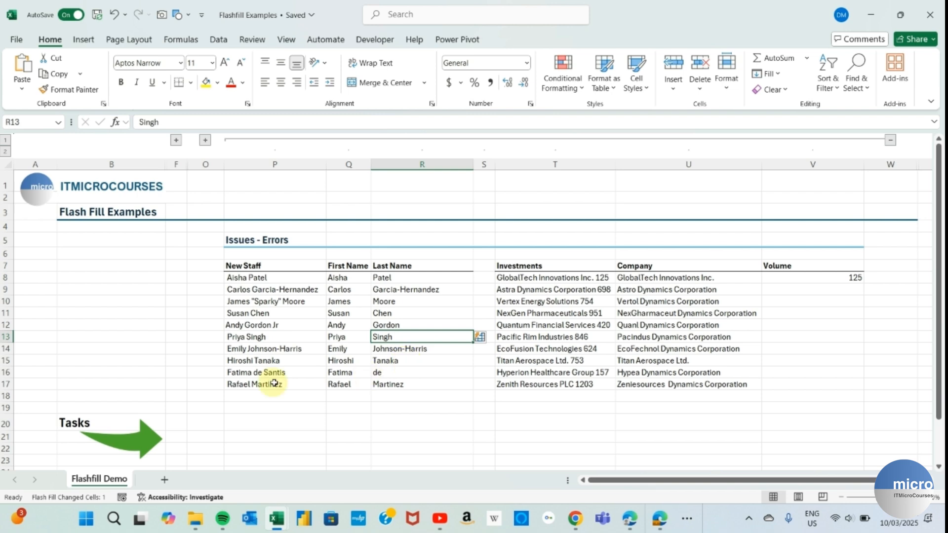
click(388, 372)
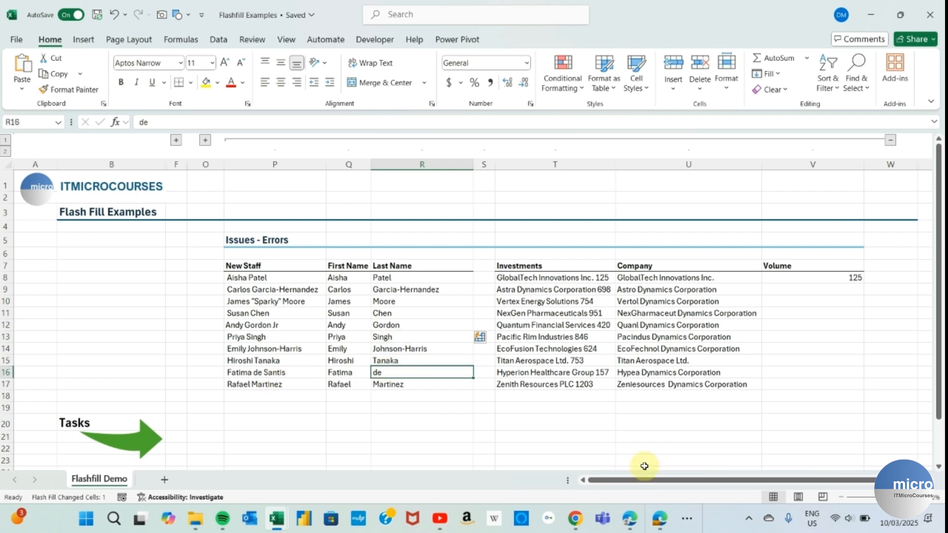
key(BackSpace)
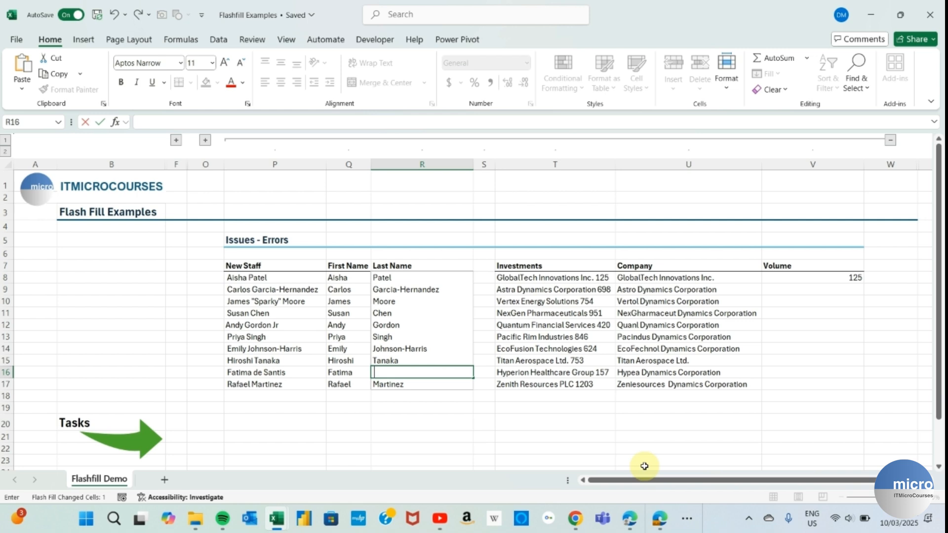
text(de Santis)
key(Return)
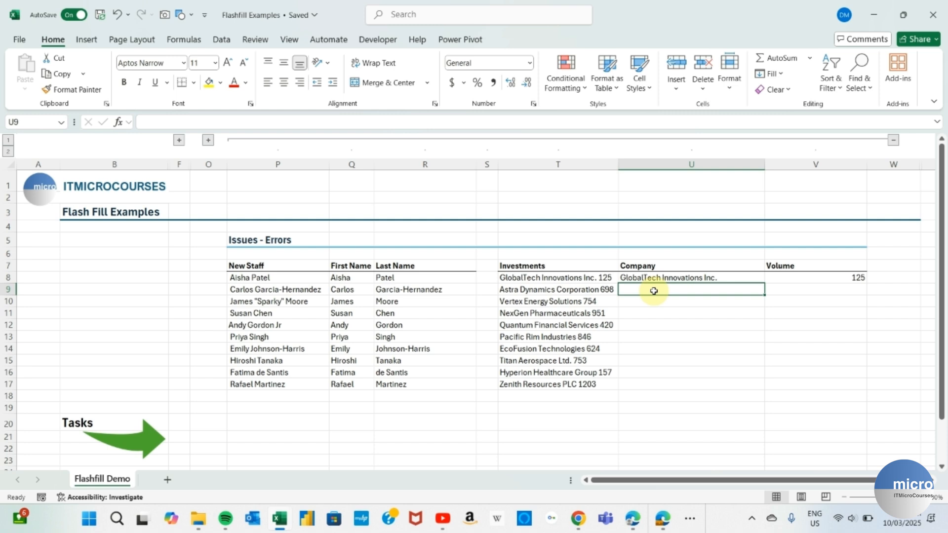
- Enter 'Astral Dynamics Corporation' as the second Company example and Flash Fill the column
text(Astral)
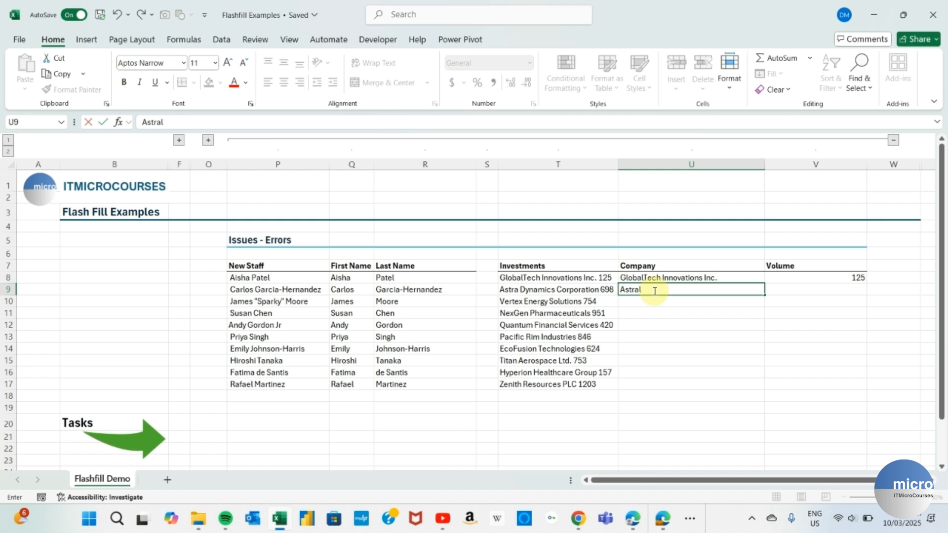
text( Dynamics Corporation)
key(Return)
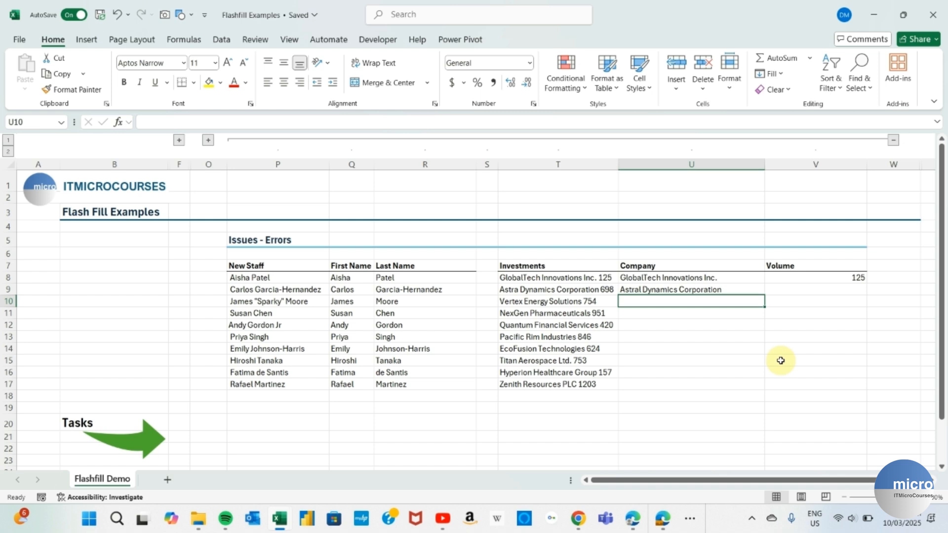
key(ctrl+e)
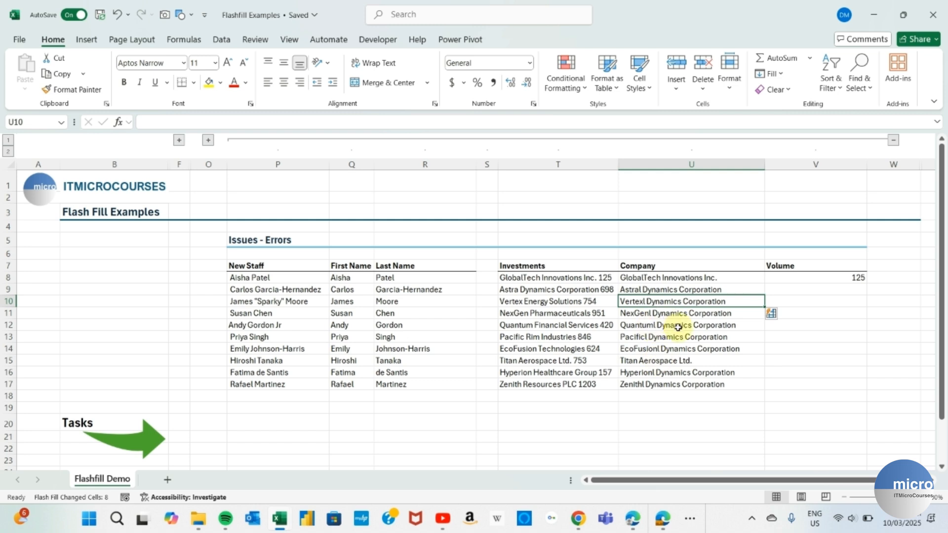
- Correct U9 to 'Astra Dynamics Corporation', then Flash Fill the Volume column with investment numbers
click(643, 289)
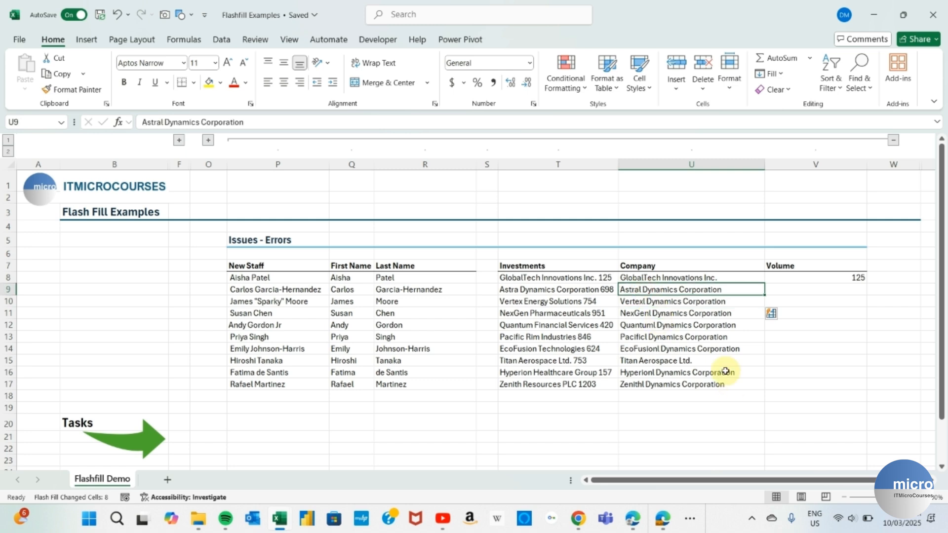
click(164, 122)
key(BackSpace)
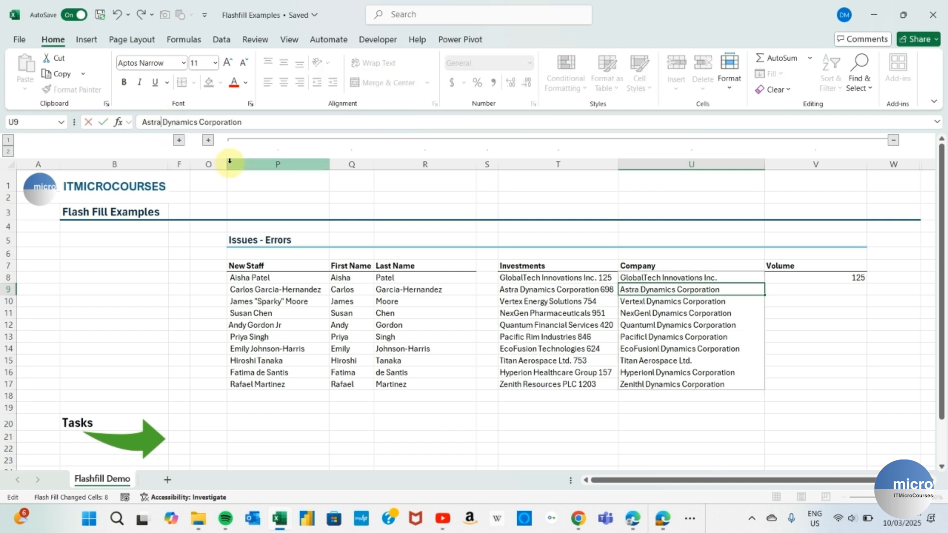
key(Return)
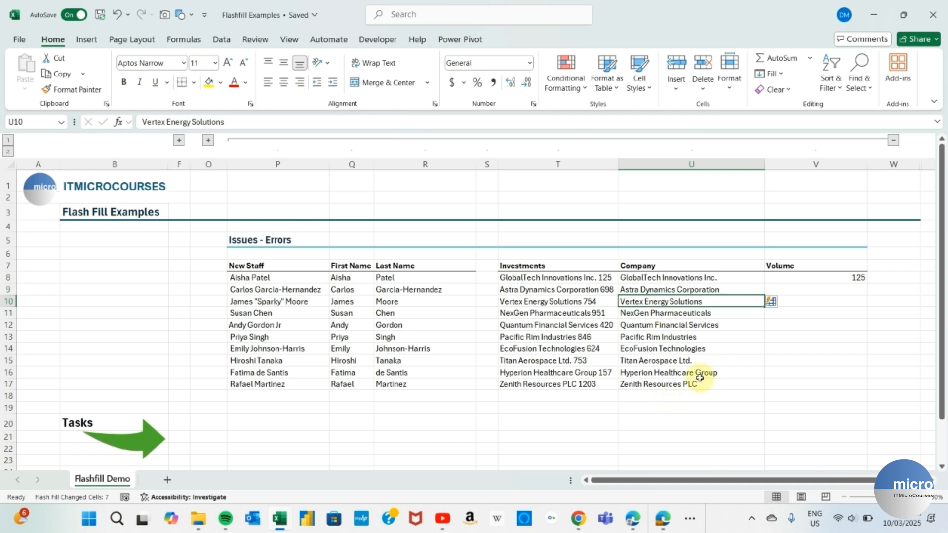
click(845, 290)
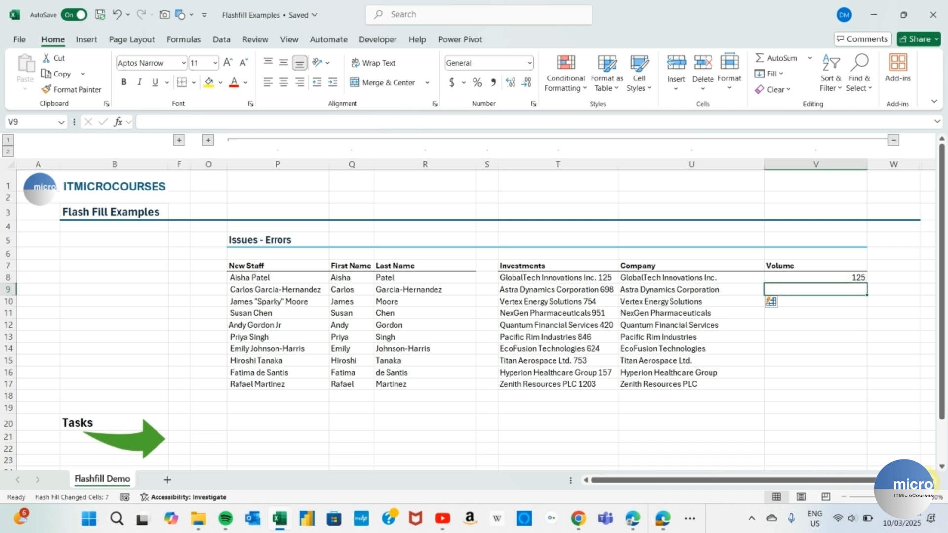
key(ctrl+e)
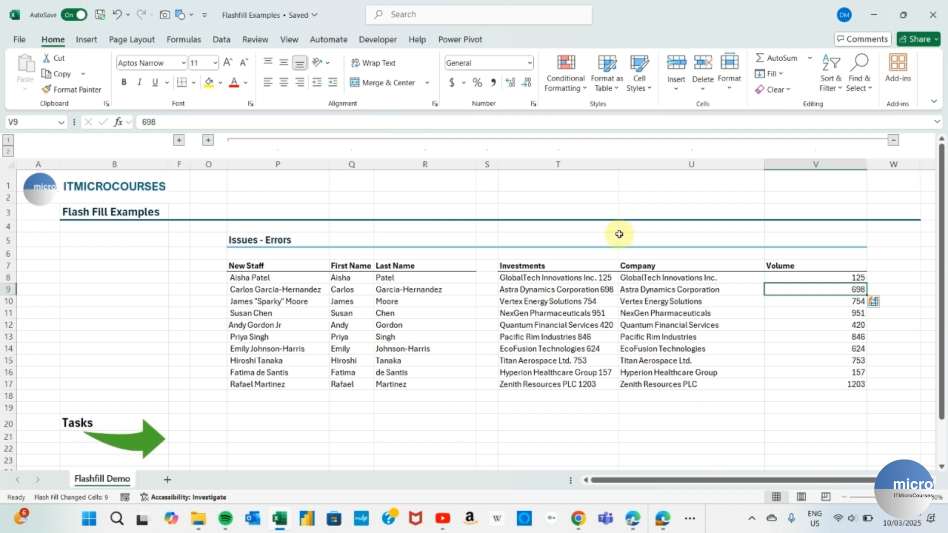
- Collapse the investments columns and expand the Formatting table
click(893, 140)
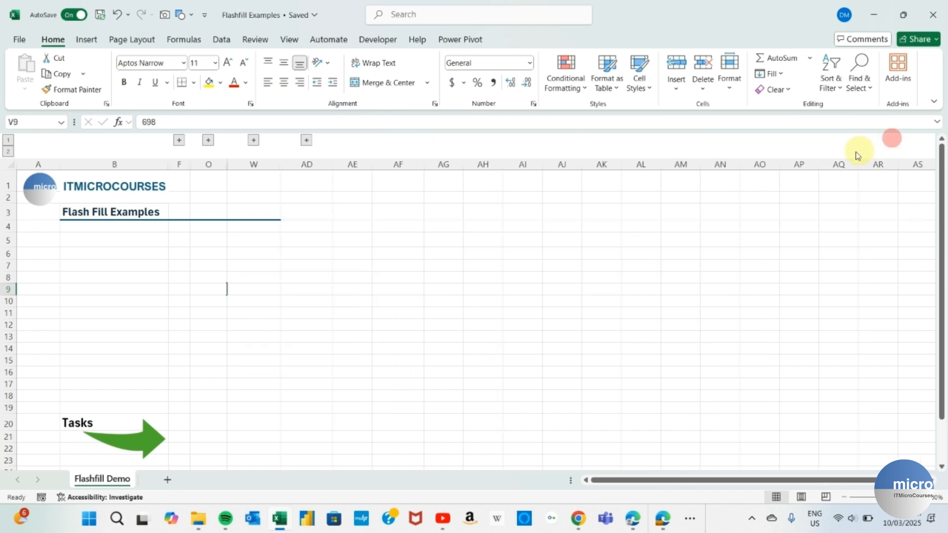
click(306, 141)
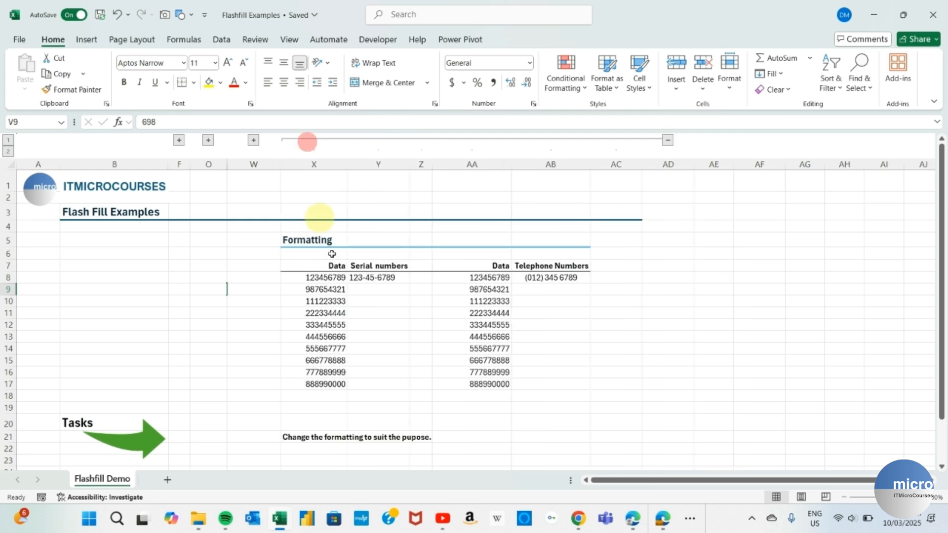
click(374, 288)
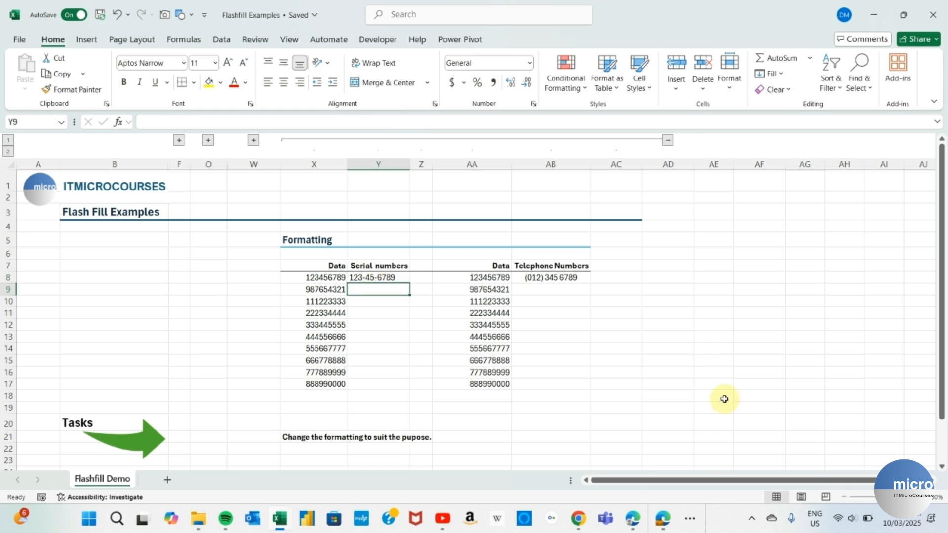
click(548, 288)
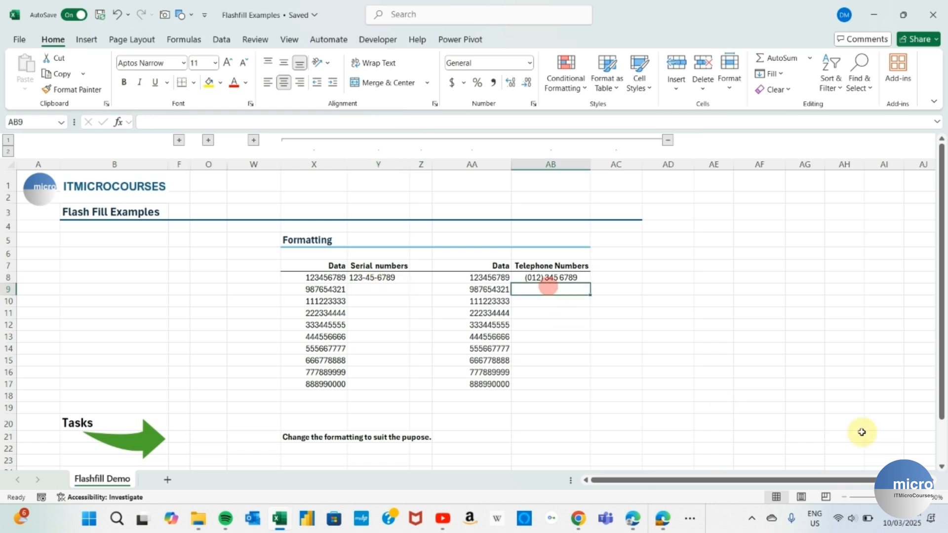
- Enter 987-65-4321 in Y9 so Flash Fill completes the dashed serial numbers
click(359, 290)
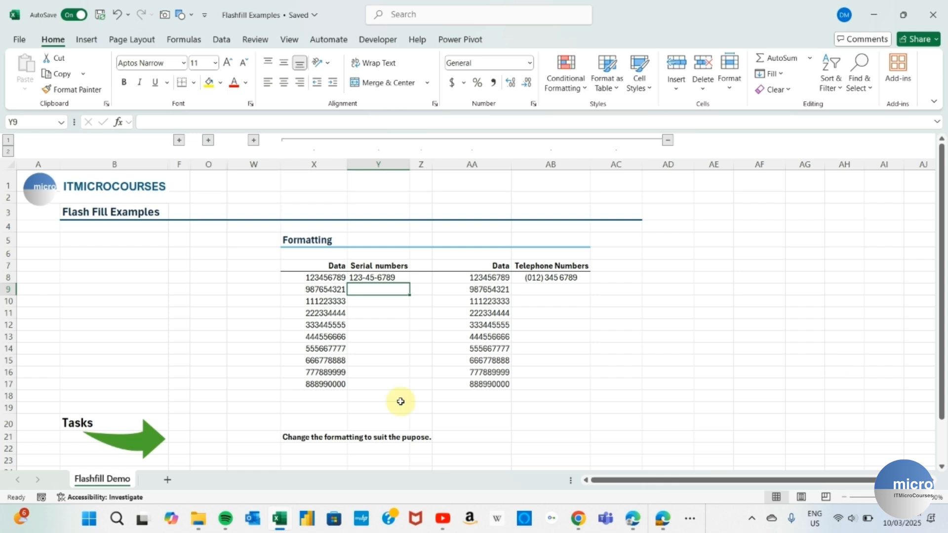
text(98)
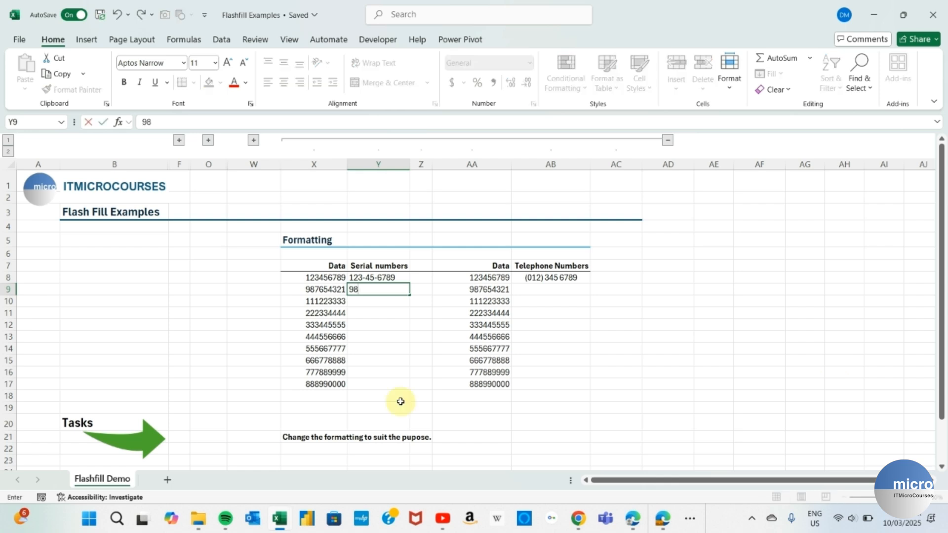
text(7-65-4321)
key(Return)
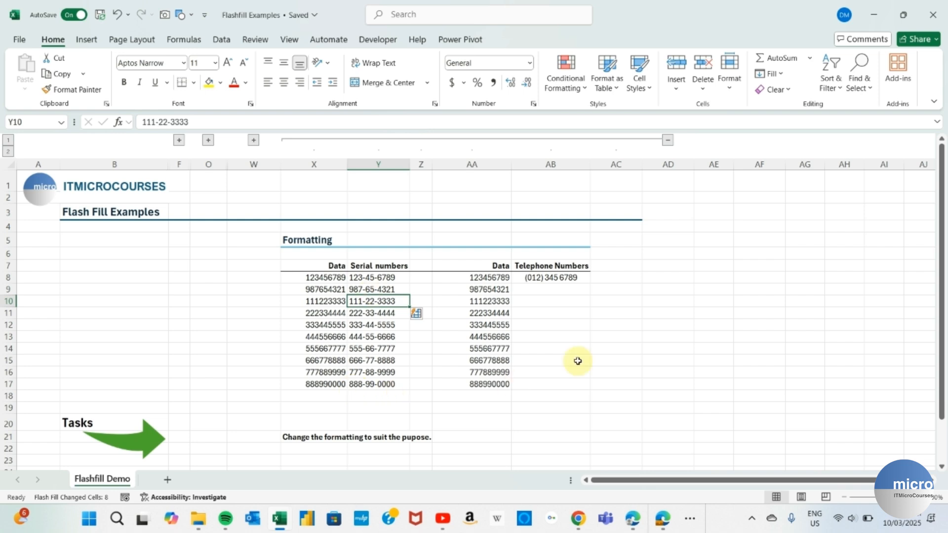
click(541, 292)
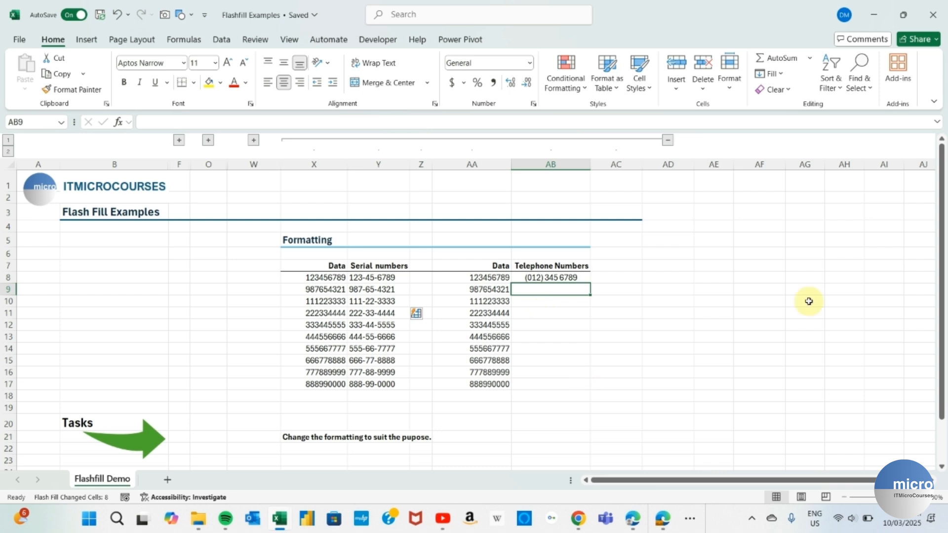
text(()
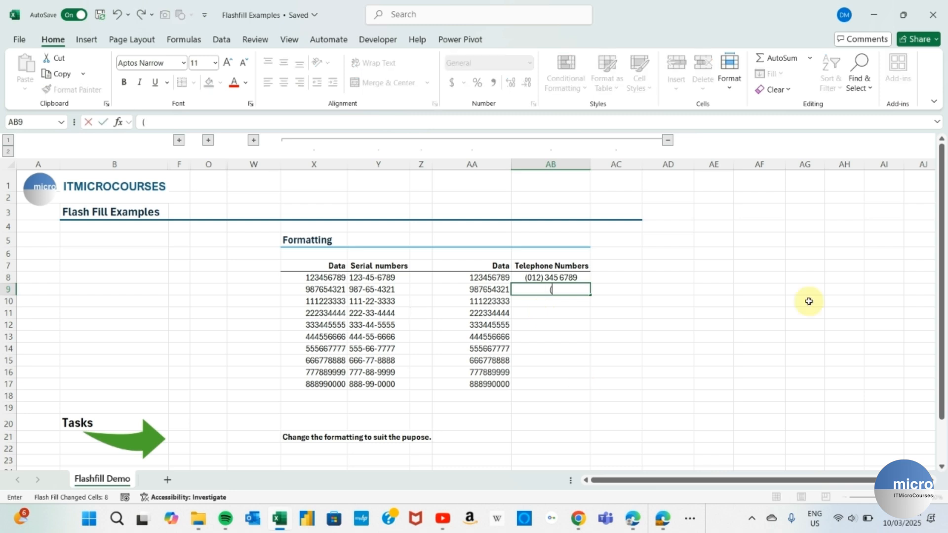
text(098))
text(765 4)
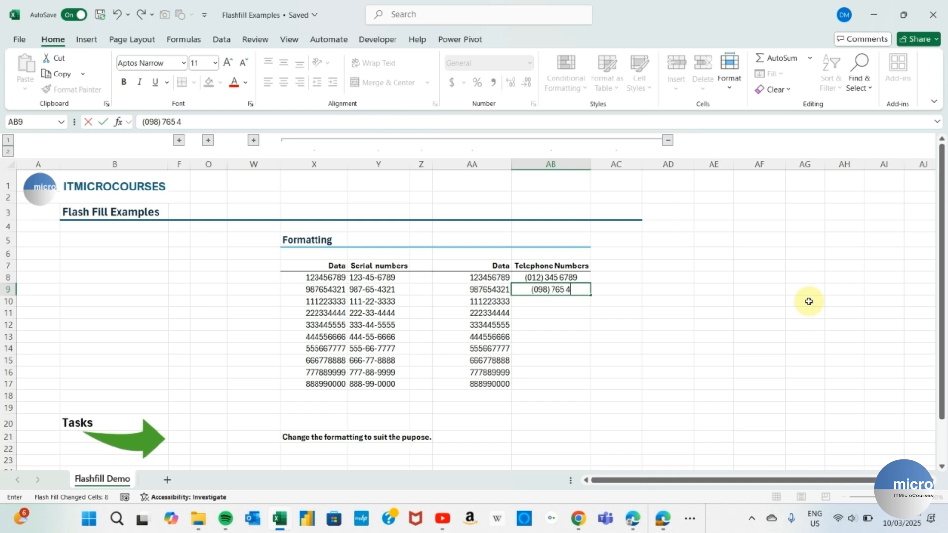
text(321)
key(Return)
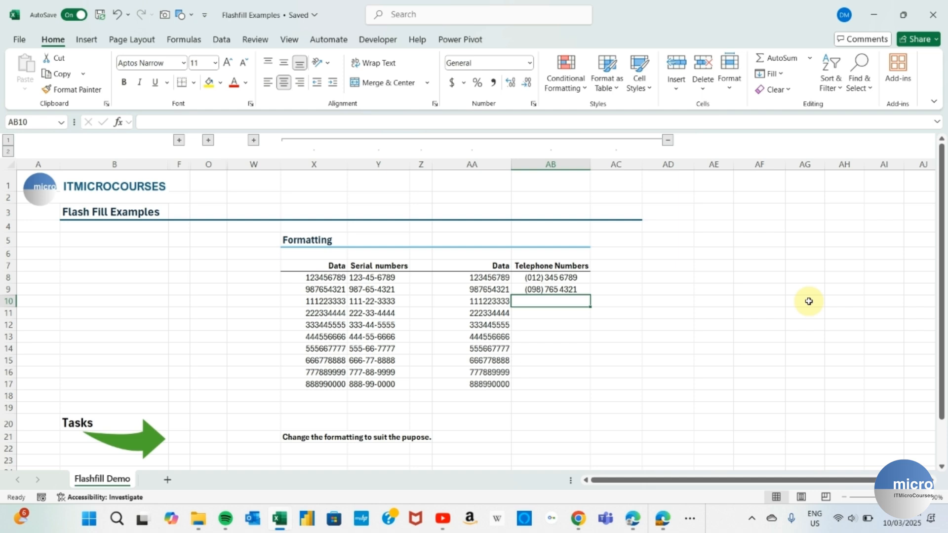
key(ctrl+e)
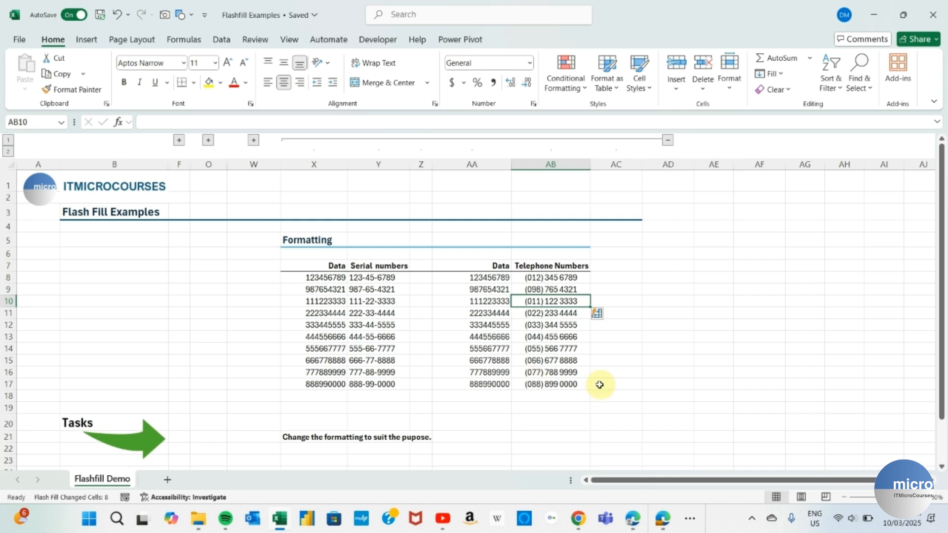
click(579, 385)
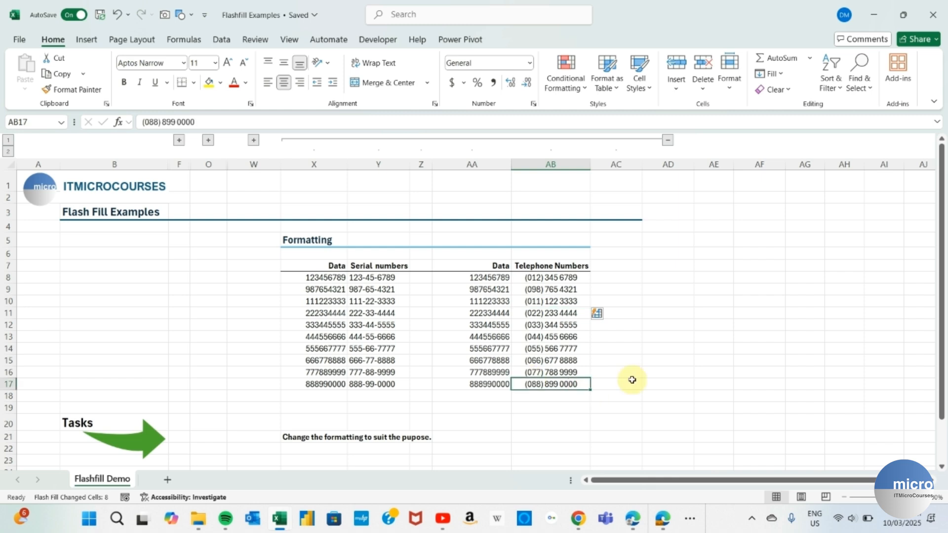
drag(555, 294, 561, 381)
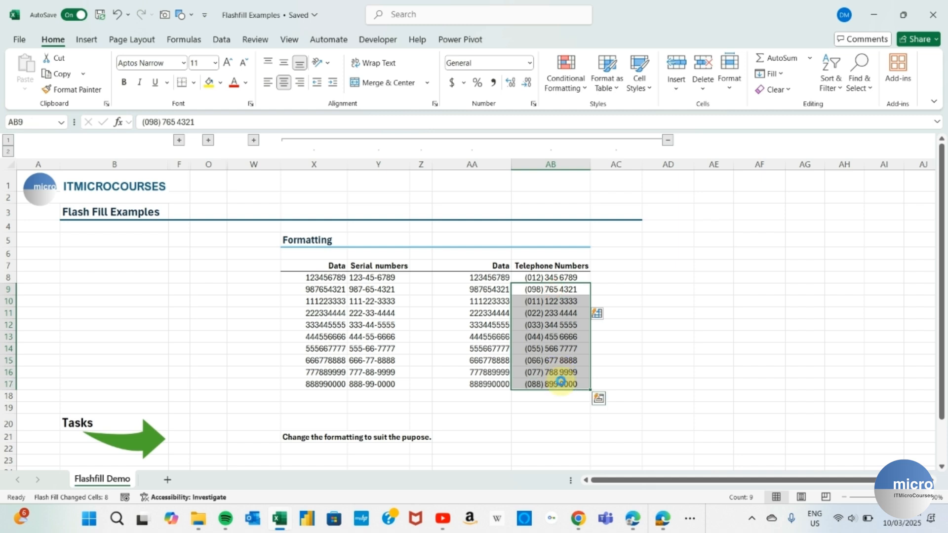
key(Delete)
key(ctrl+e)
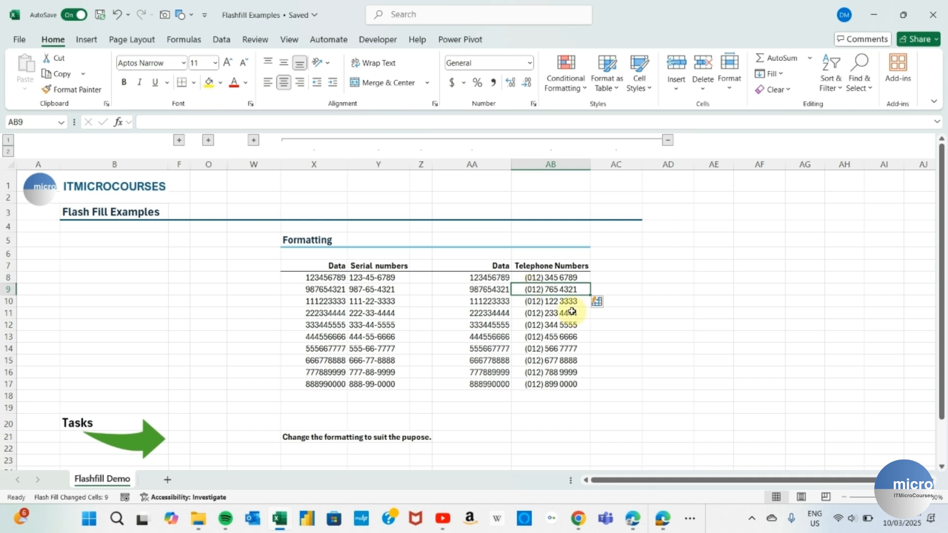
click(537, 291)
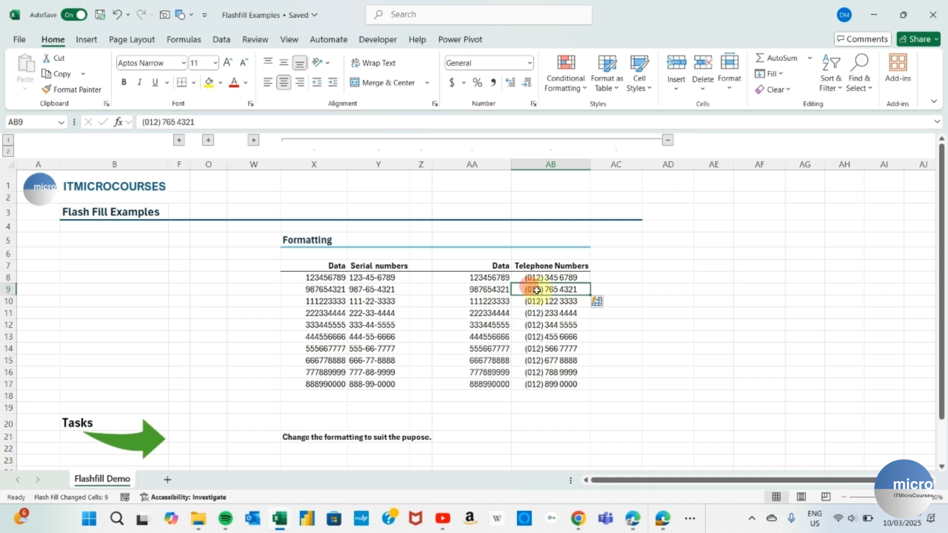
click(157, 120)
drag(157, 121, 151, 120)
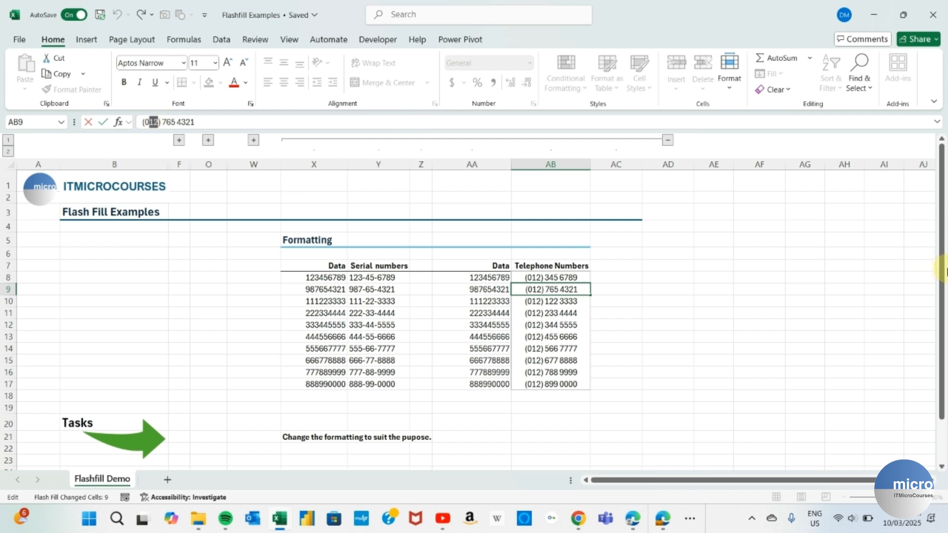
text(9)
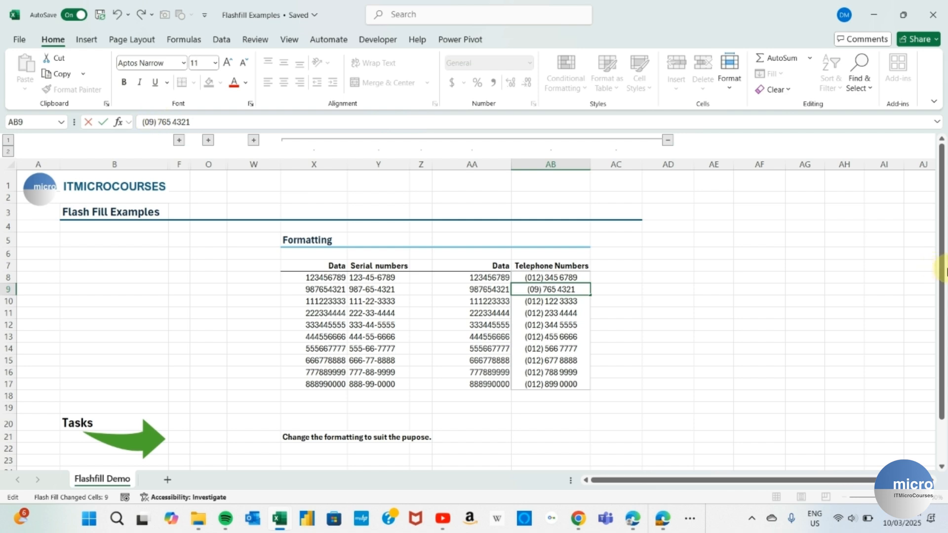
text(8)
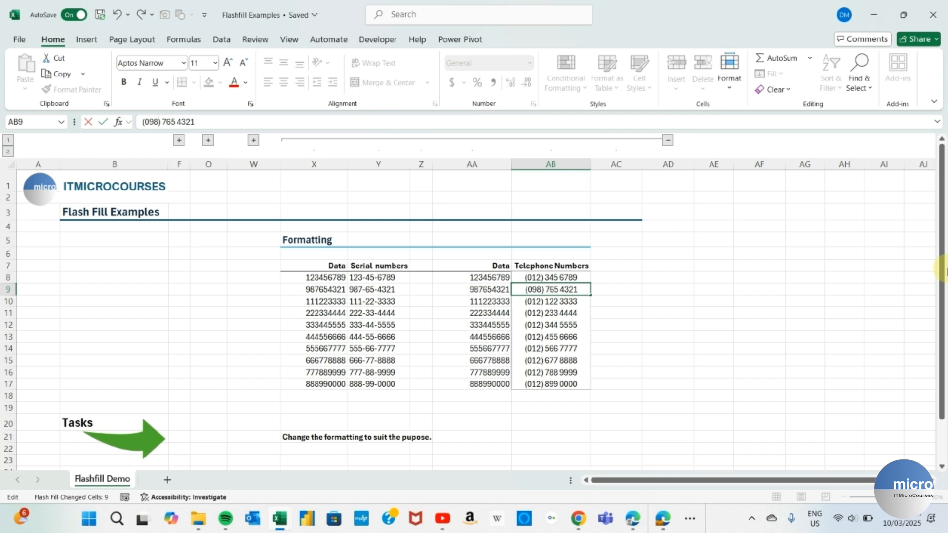
key(Return)
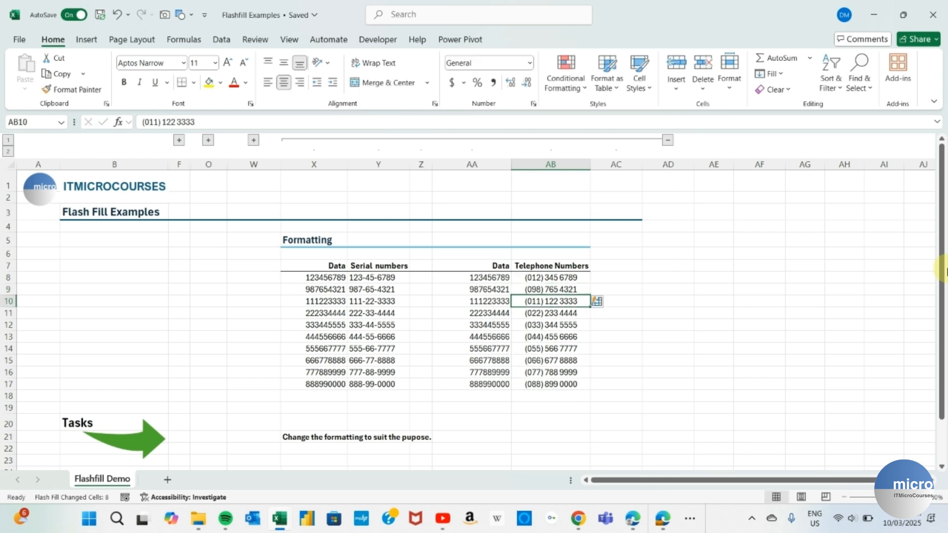